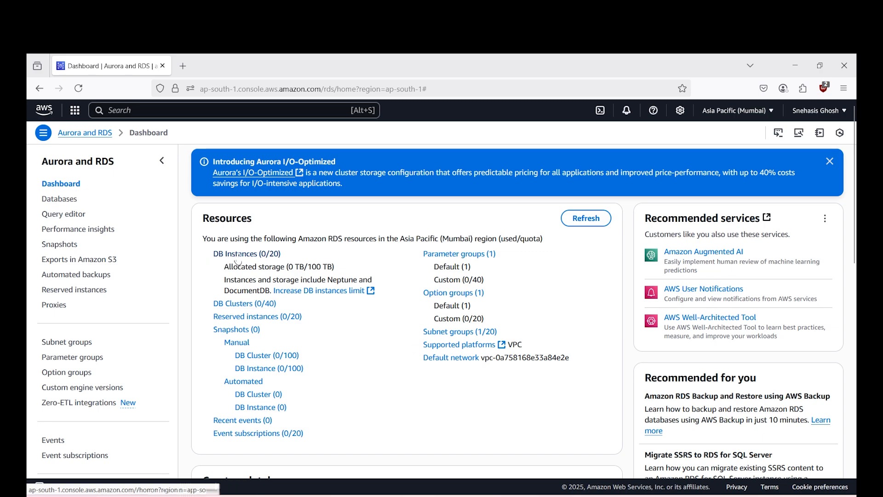
- Start creating a new database from the Databases list, using the Standard create method
left_click(62, 197)
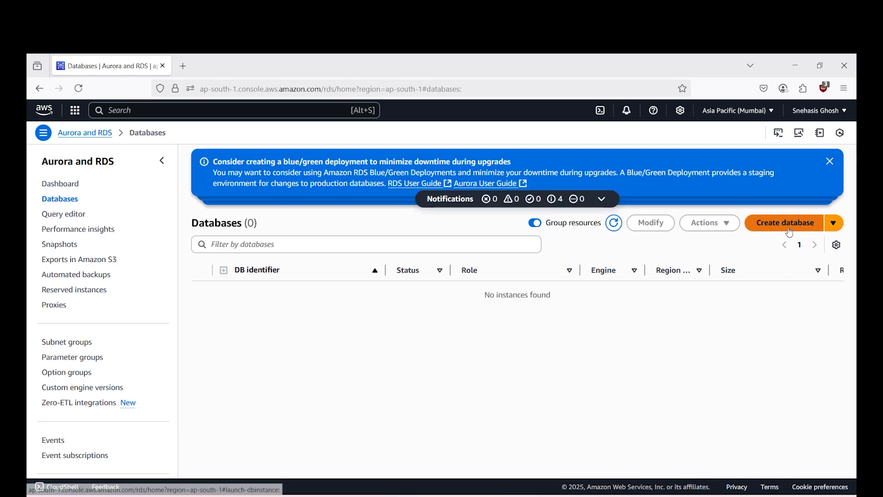
left_click(787, 223)
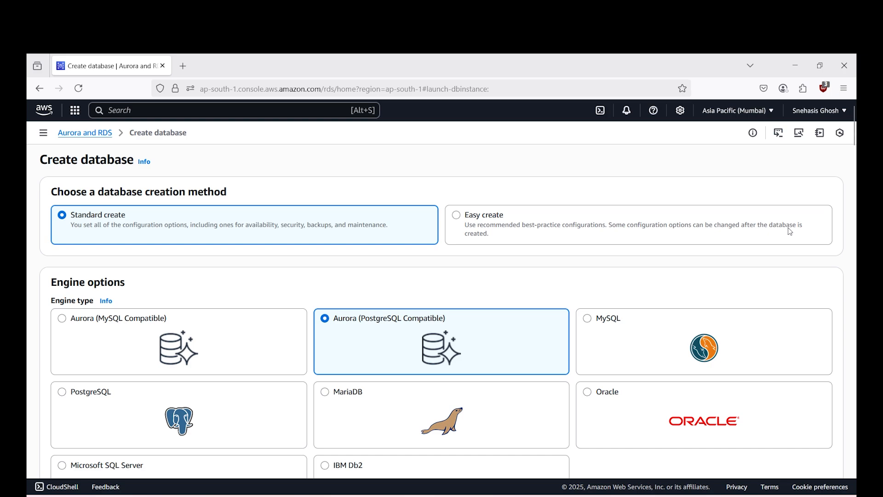
left_click(643, 229)
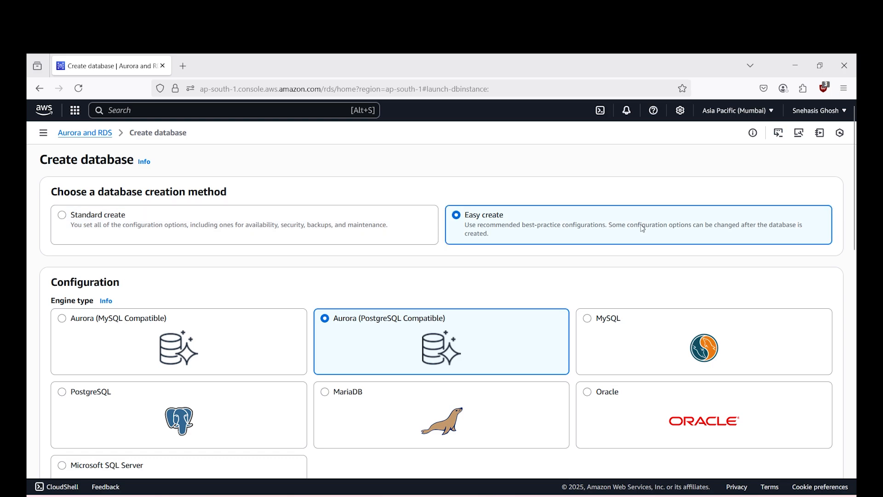
scroll(643, 228, "down", 2)
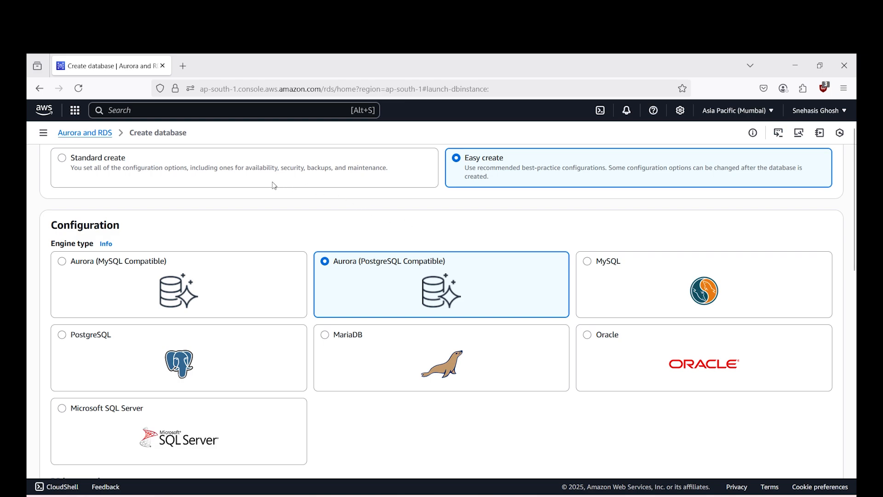
left_click(246, 178)
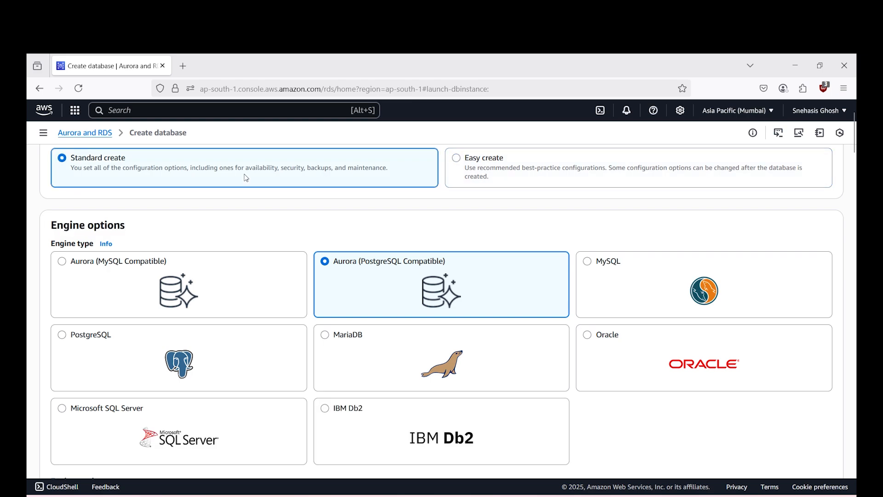
- Choose MySQL as the database engine type
scroll(245, 178, "down", 2)
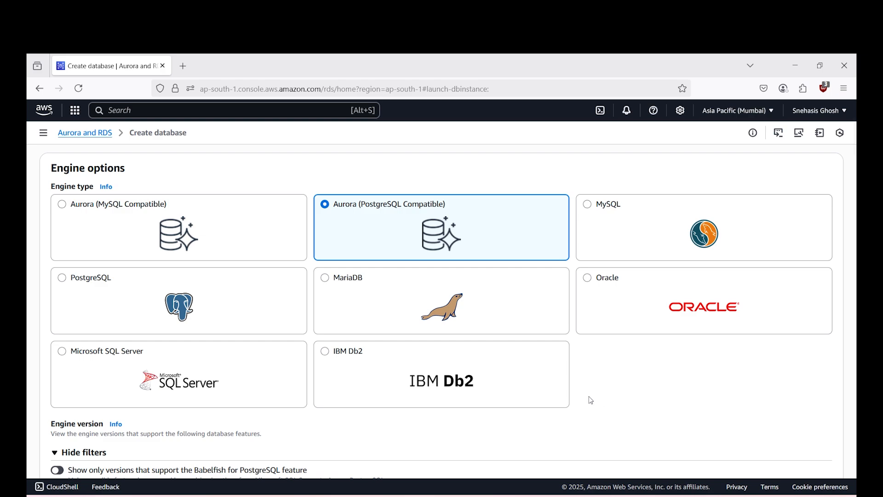
scroll(583, 396, "up", 2)
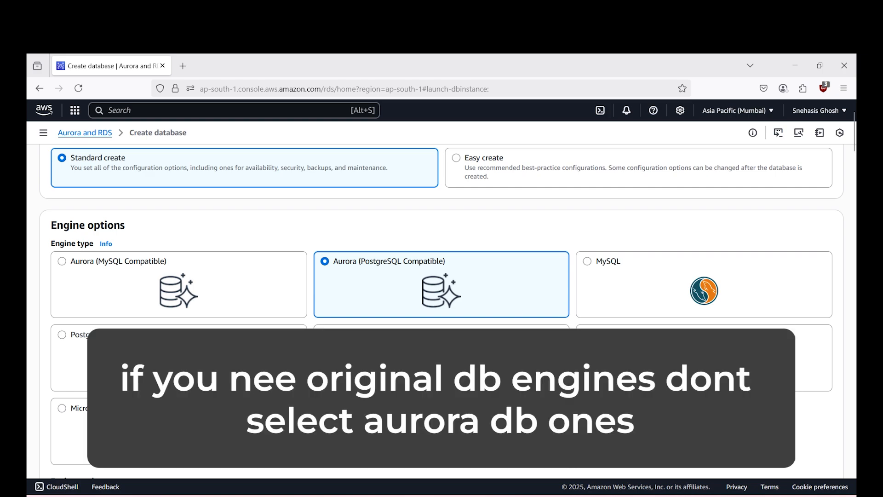
left_click(712, 290)
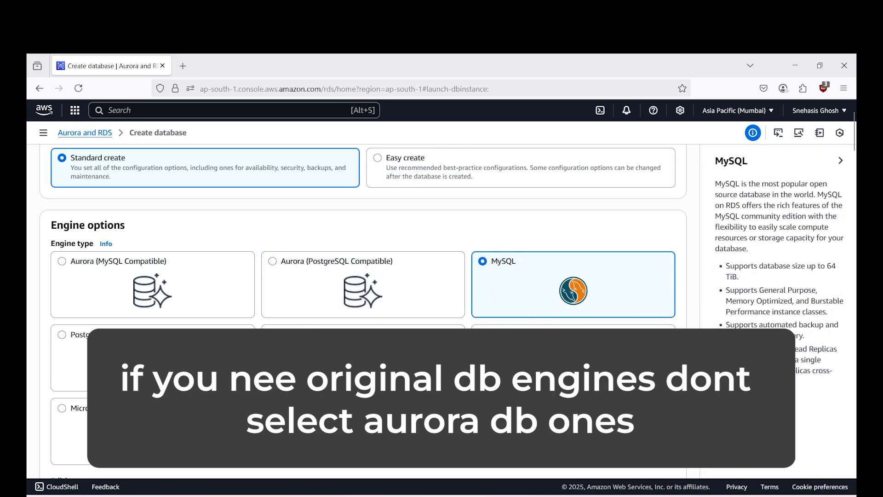
- Show only engine versions that support the Multi-AZ DB cluster and examine the available MySQL versions
scroll(522, 317, "down", 5)
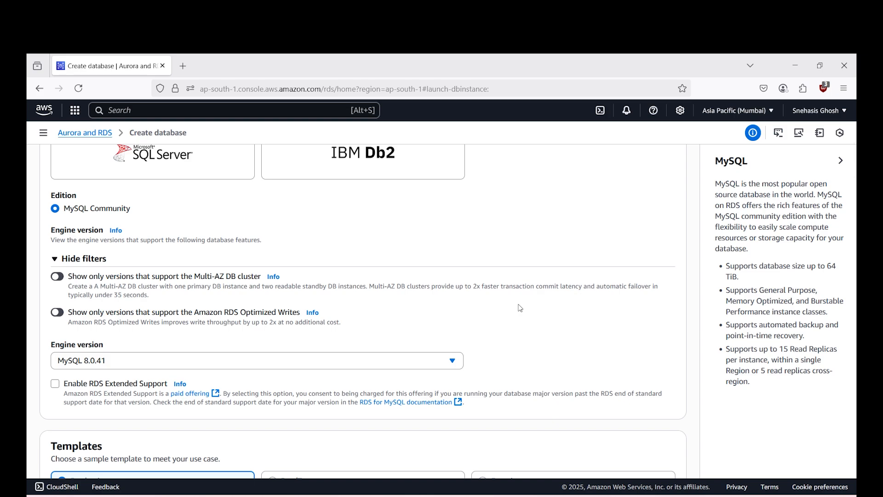
left_click(57, 277)
scroll(57, 277, "down", 3)
left_click(220, 246)
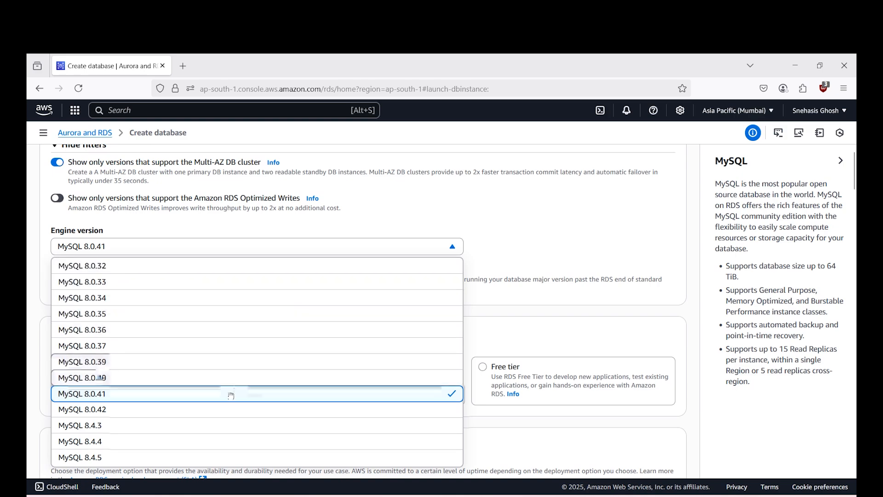
scroll(251, 337, "down", 3)
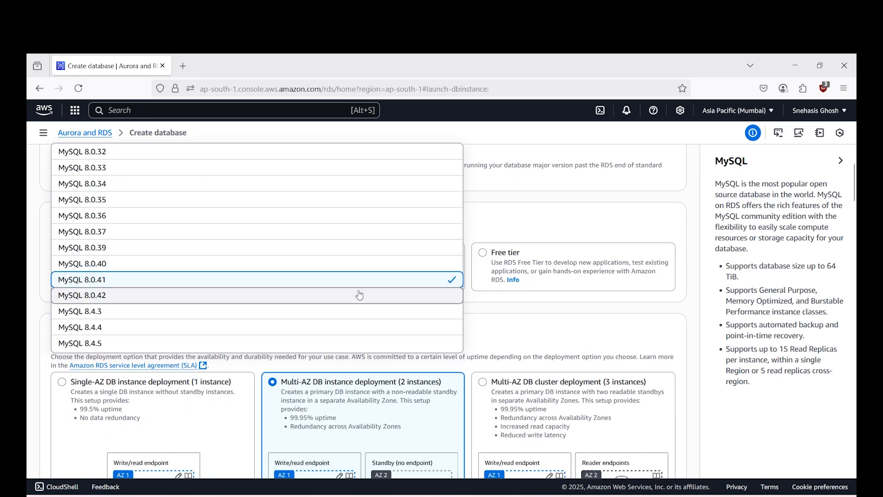
left_click(530, 209)
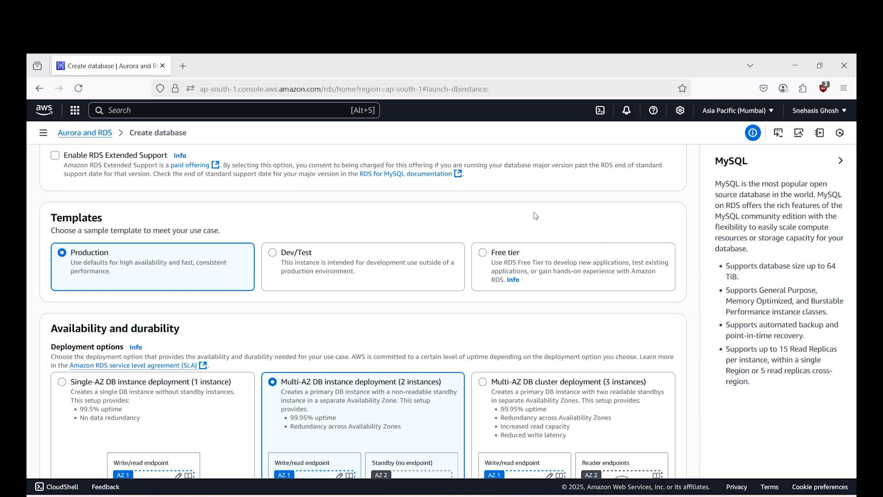
- Apply the Free tier template and review the deployment options under Availability and durability
left_click(524, 260)
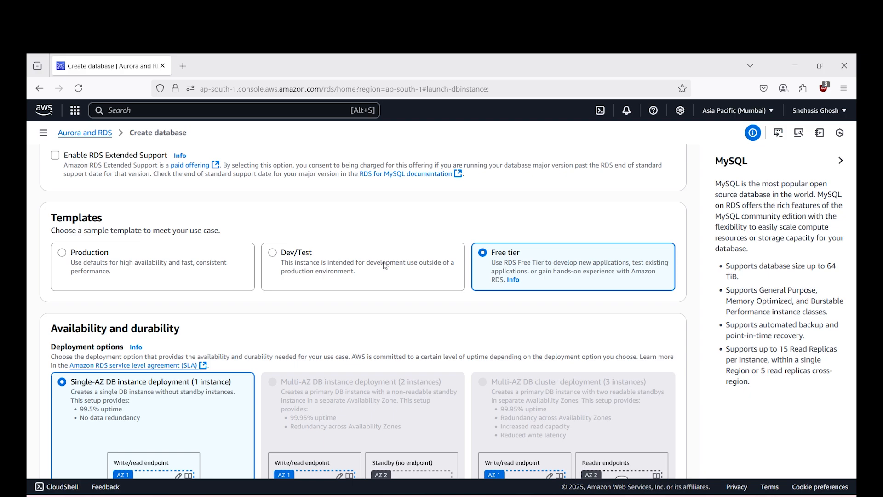
scroll(117, 405, "down", 1)
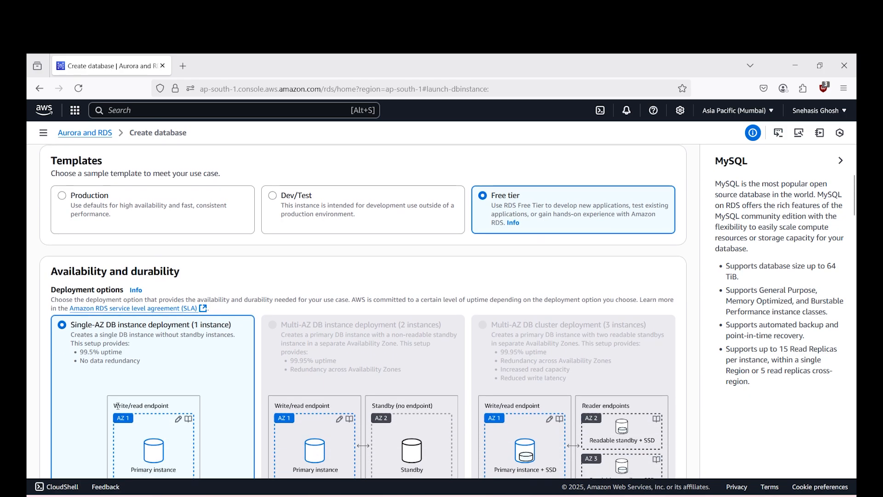
scroll(117, 405, "up", 5)
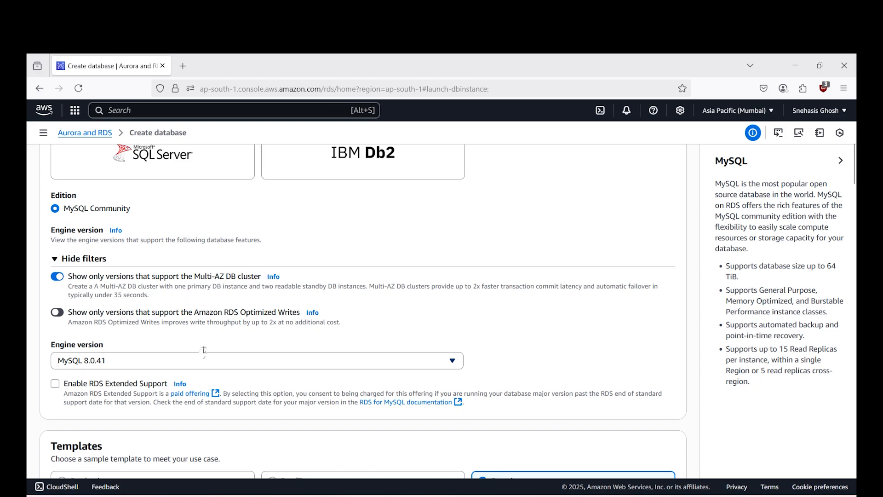
scroll(212, 344, "down", 5)
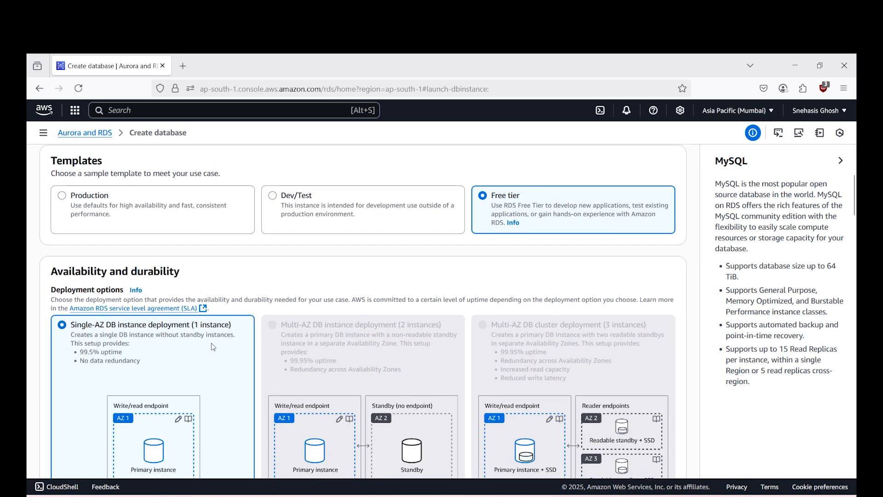
scroll(213, 347, "down", 2)
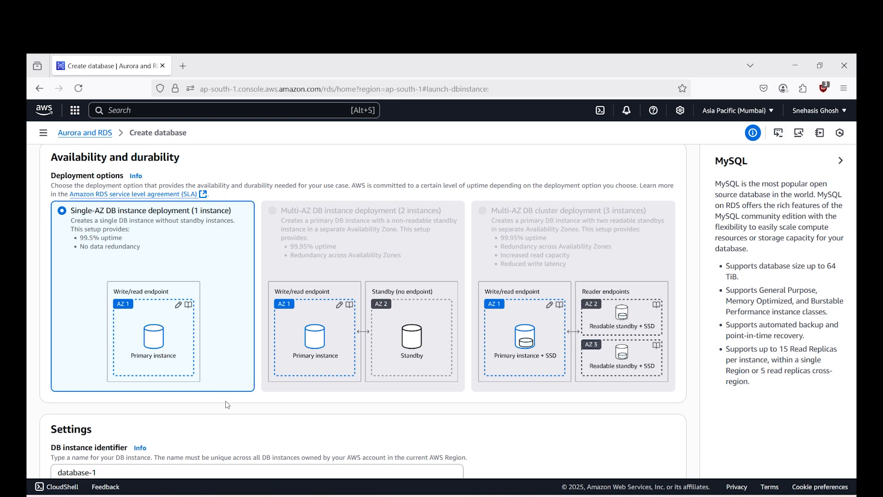
- Turn off the filter that shows only versions supporting the Multi-AZ DB cluster
scroll(228, 395, "up", 5)
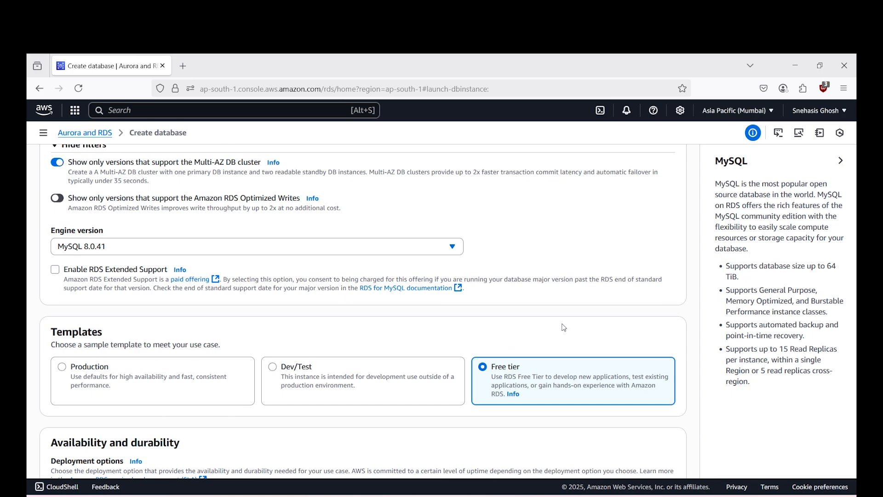
scroll(564, 328, "up", 2)
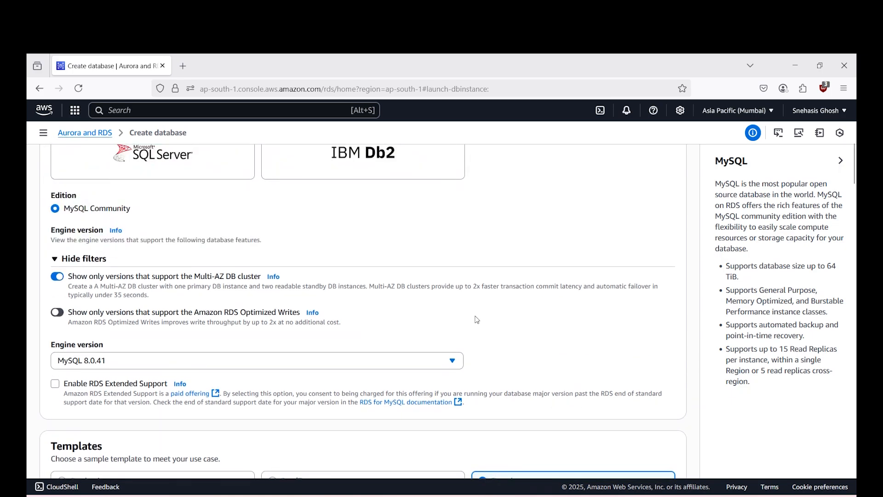
left_click(56, 277)
scroll(160, 282, "down", 6)
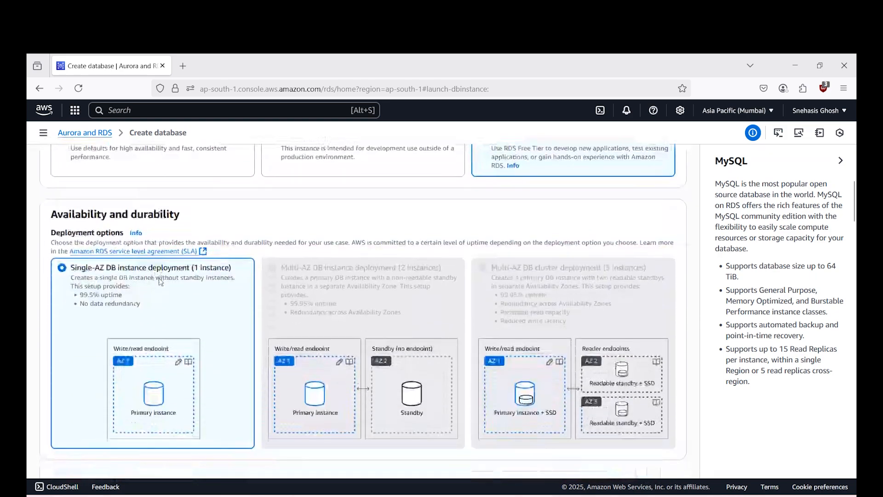
scroll(161, 281, "up", 5)
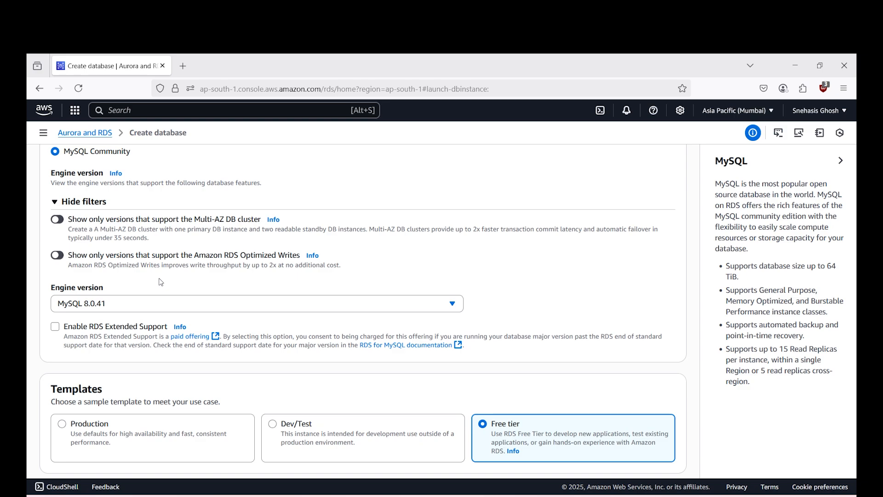
- Set the DB instance identifier to mysql-rds-demo
scroll(160, 281, "down", 7)
left_click_drag(116, 300, 28, 296)
type("mysql-u")
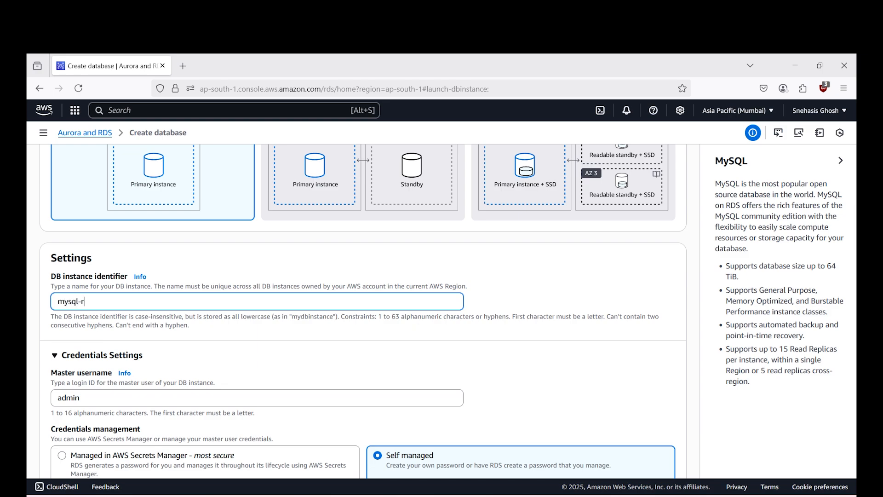
type("ds-demo")
- Set credentials management to Self managed and enable automatic generation of the master password
scroll(359, 299, "down", 3)
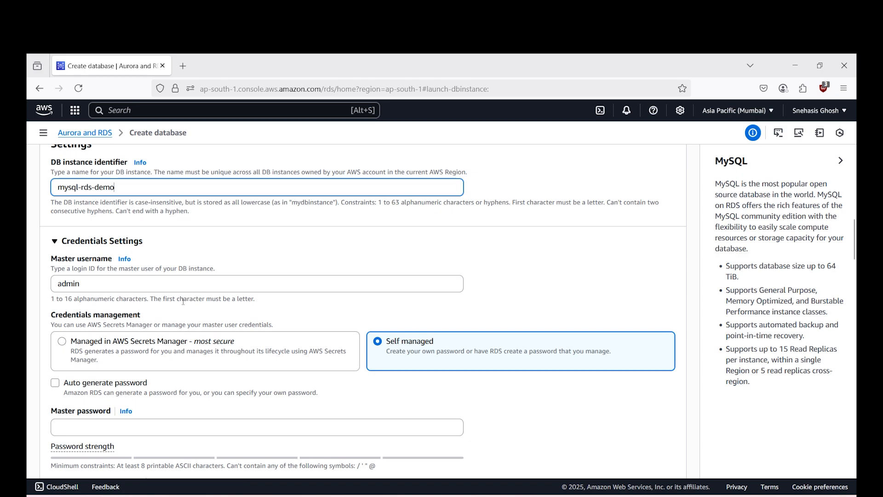
left_click(293, 347)
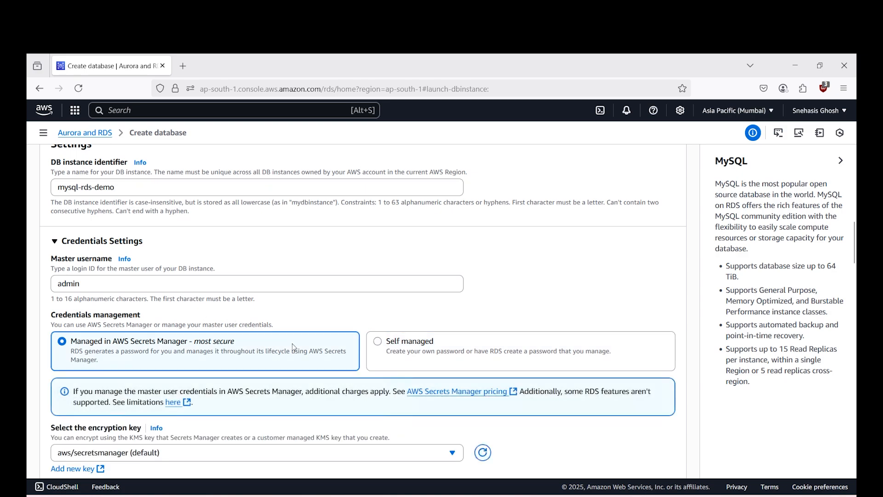
left_click(421, 341)
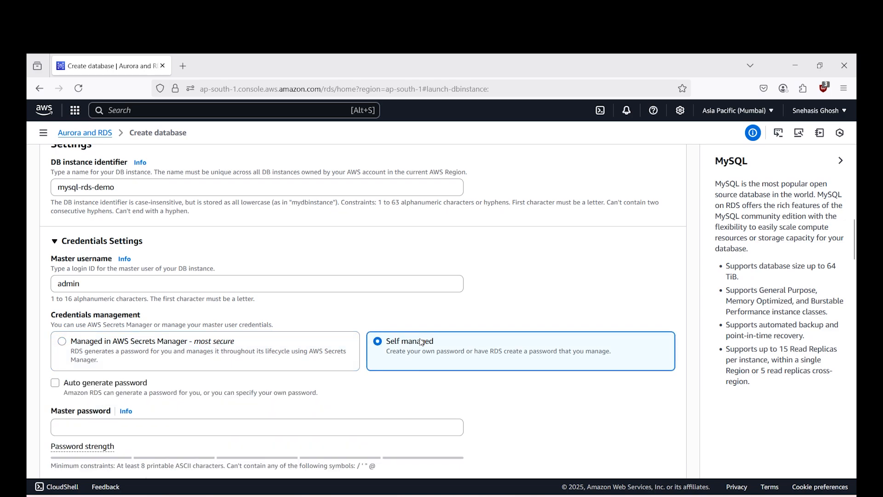
scroll(255, 376, "down", 2)
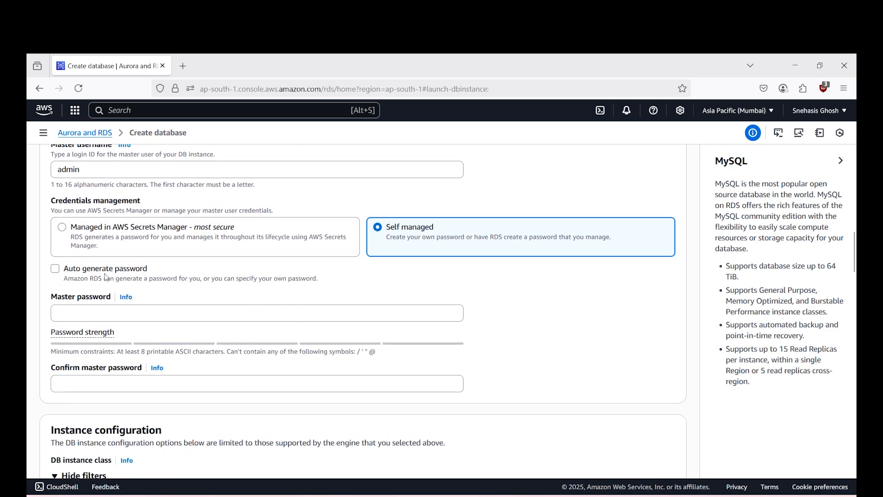
left_click(104, 272)
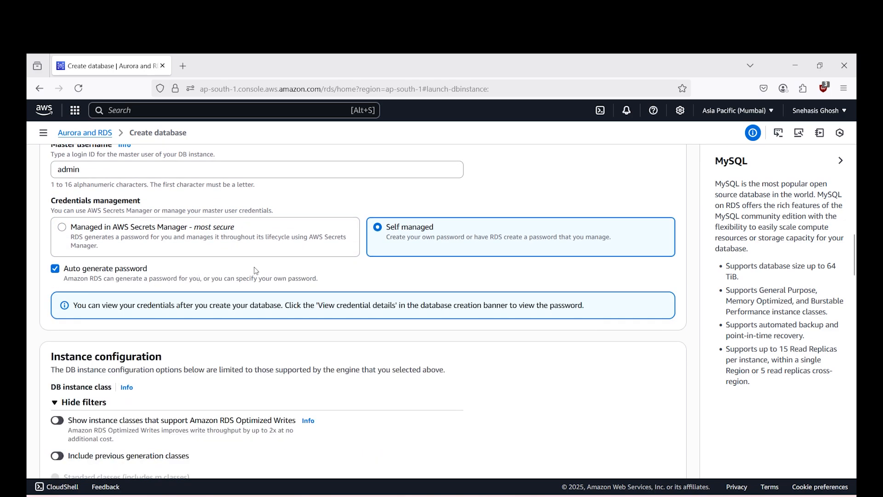
- Review the available burstable DB instance classes and select db.t4g.micro
scroll(255, 271, "down", 3)
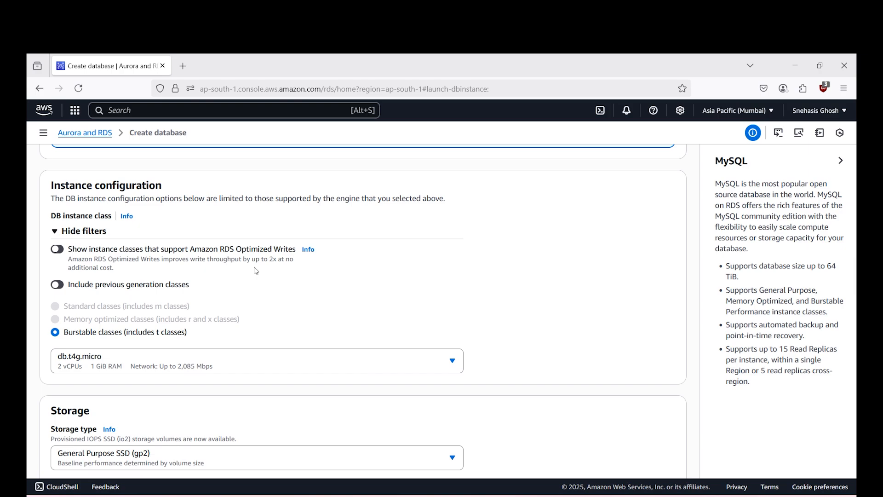
left_click(193, 363)
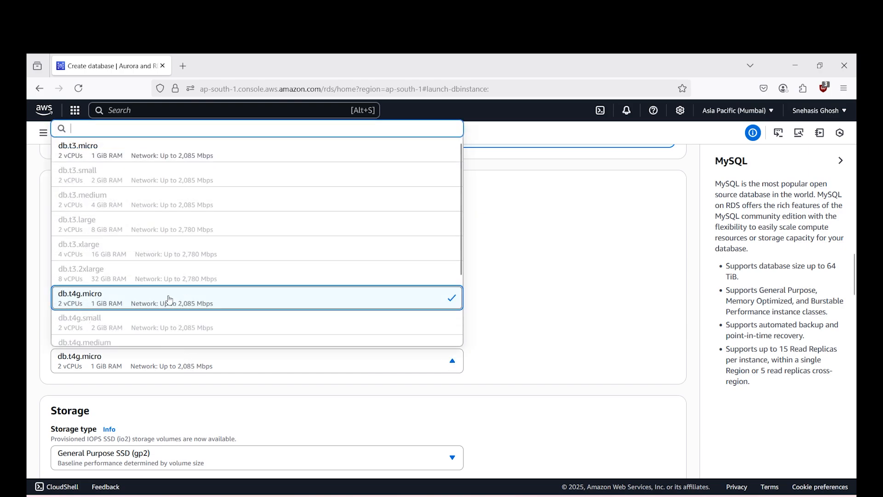
scroll(170, 298, "down", 2)
scroll(169, 299, "up", 3)
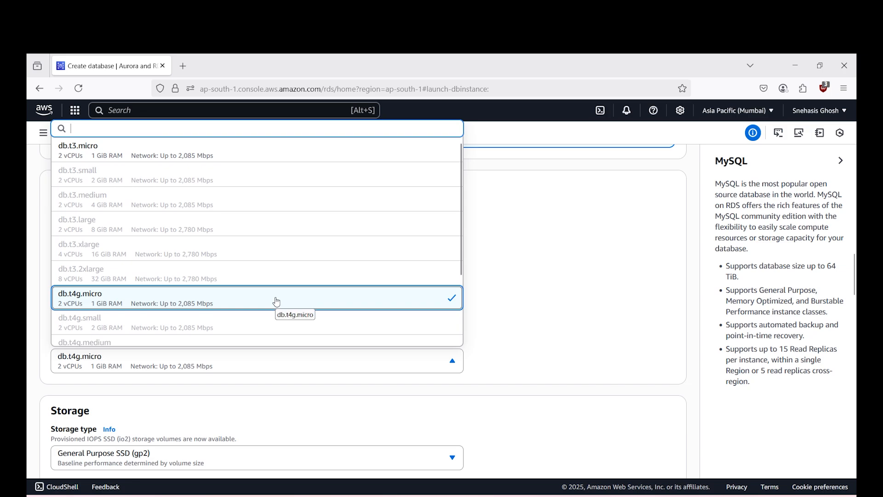
left_click(134, 307)
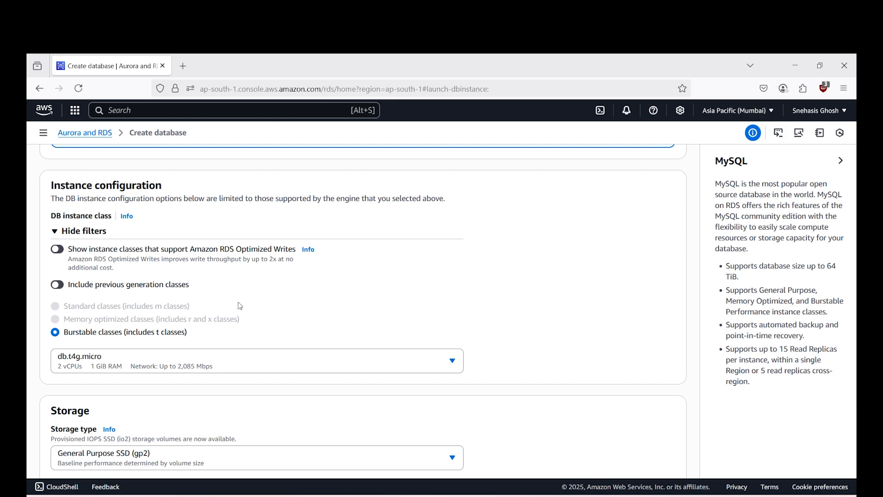
- Set the allocated storage to 30 GiB and examine the available storage types
scroll(536, 305, "down", 3)
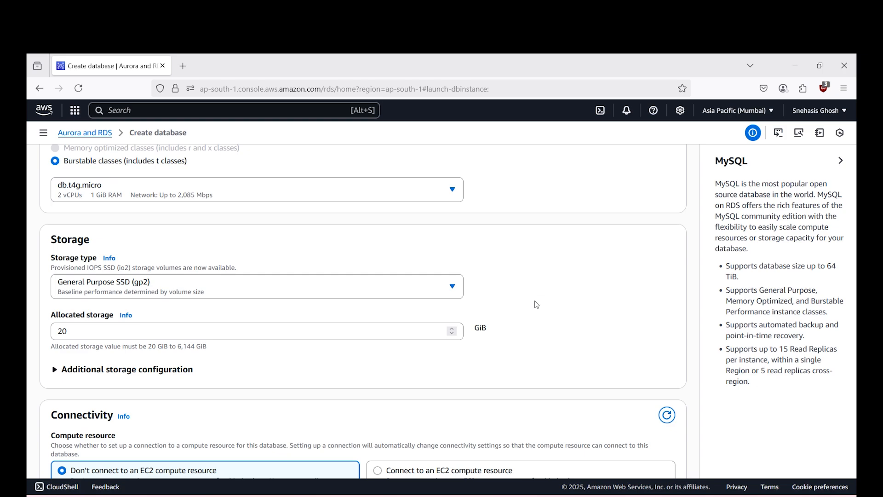
left_click_drag(125, 334, 27, 341)
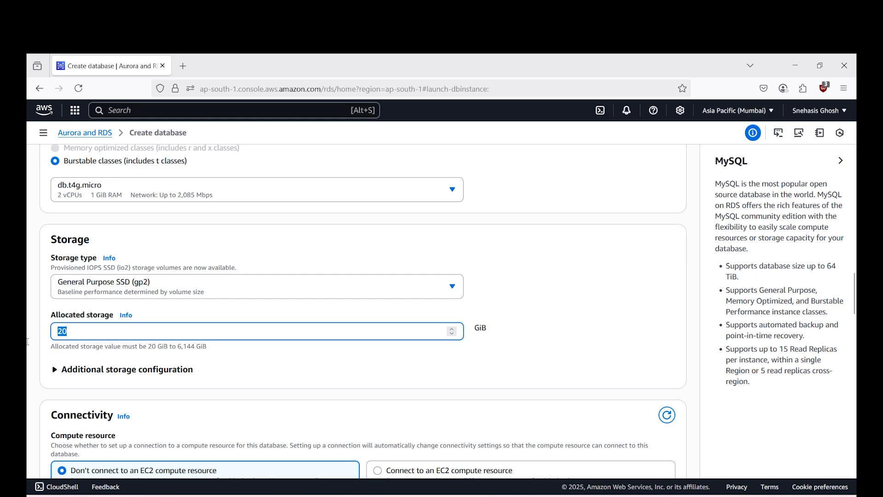
type("30")
left_click(173, 292)
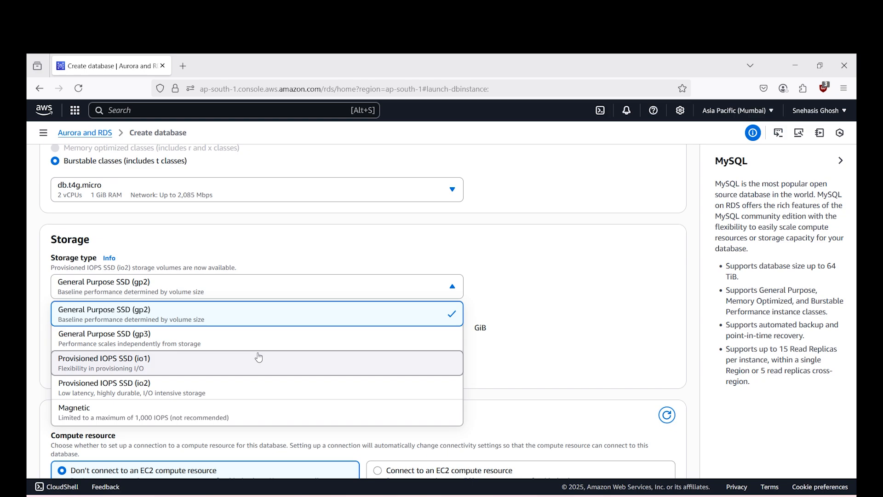
left_click(593, 316)
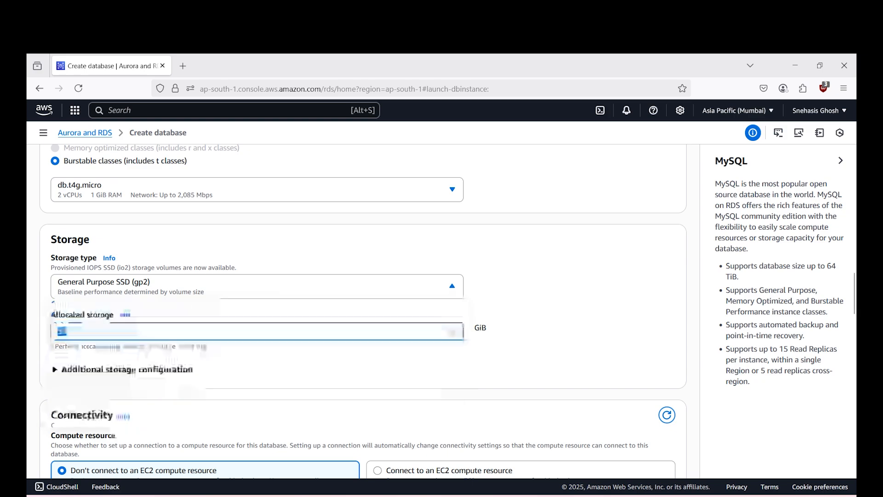
- Set the allocated storage to 20 GiB and examine the autoscaling threshold in the additional storage configuration
left_click_drag(123, 329, 28, 325)
type("20")
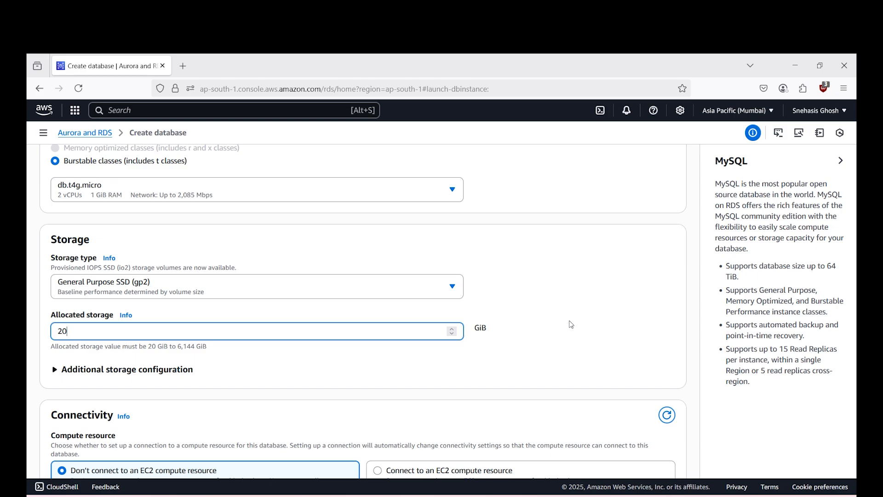
scroll(572, 325, "down", 2)
left_click(163, 312)
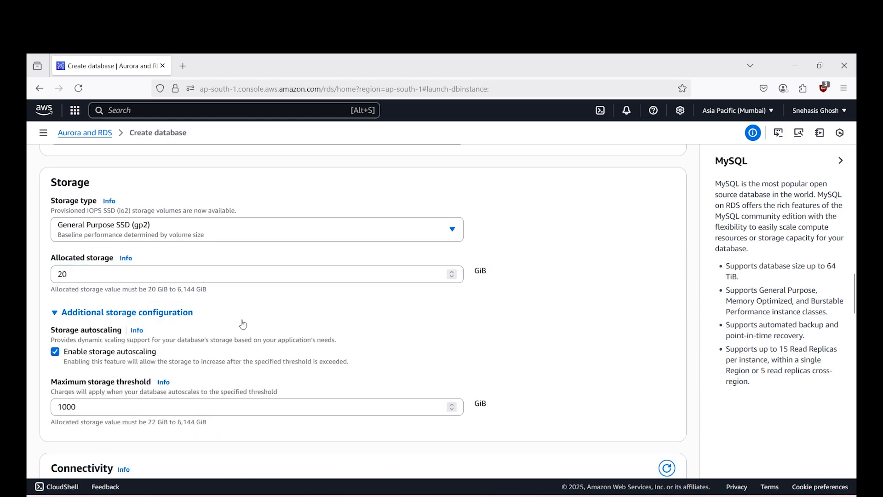
left_click(188, 405)
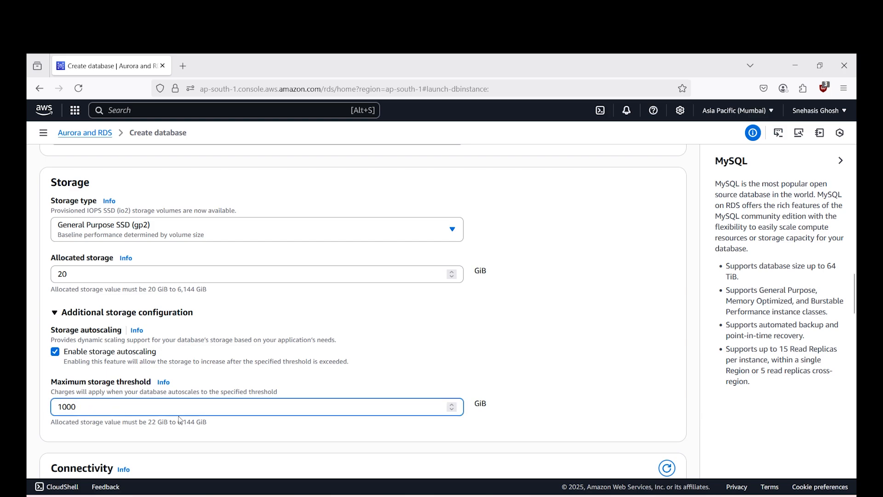
- Set the database's compute resource option to Connect to an EC2 compute resource
scroll(458, 367, "down", 5)
scroll(245, 252, "down", 3)
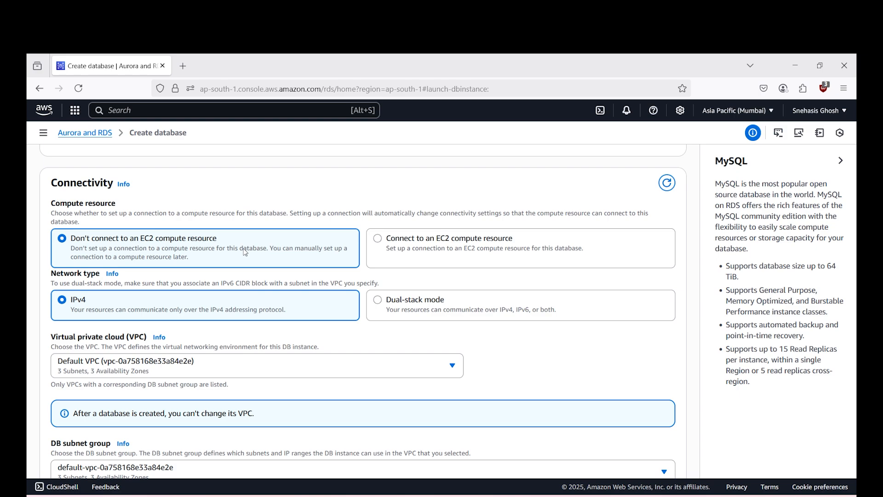
left_click(427, 244)
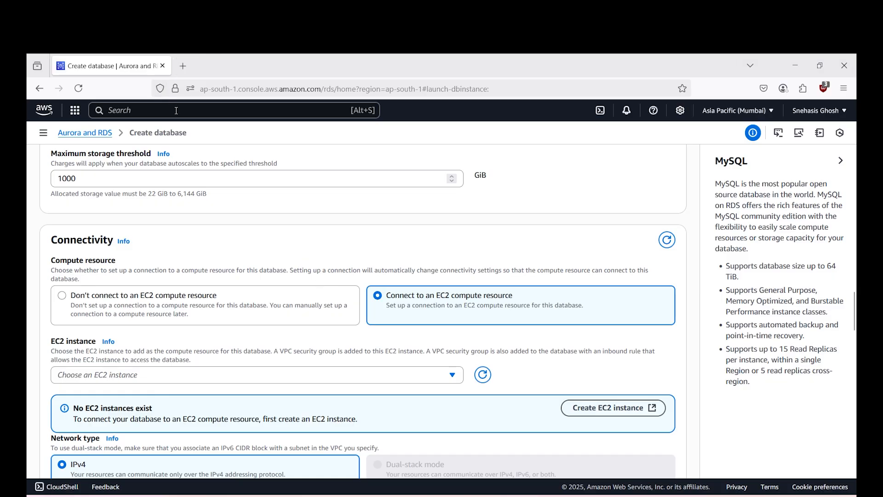
- Search the AWS services for ec2 and open the EC2 console in a separate browser tab
left_click(177, 111)
type("ec2")
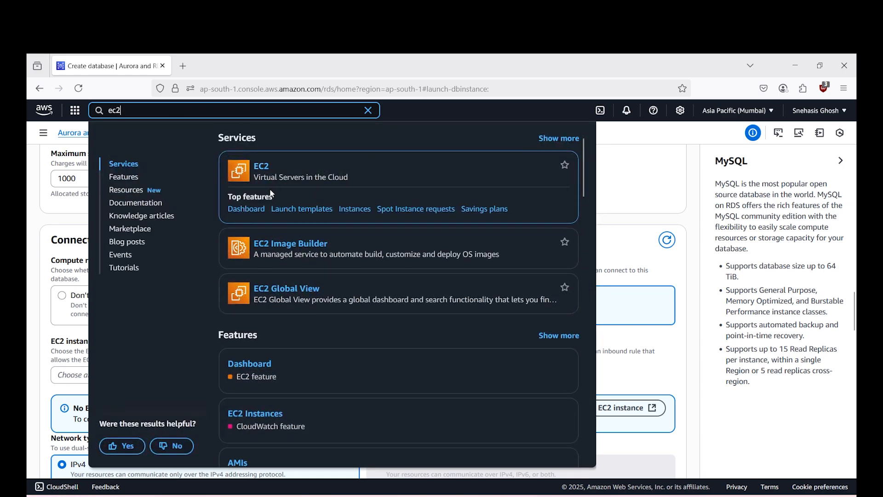
middle_click(261, 166)
left_click(237, 66)
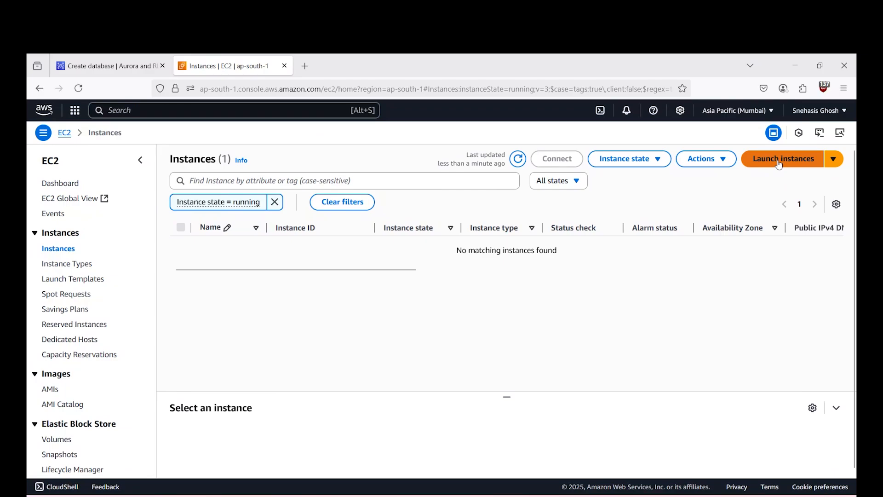
- Start launching a new EC2 instance and choose Ubuntu as its operating system image
left_click(779, 161)
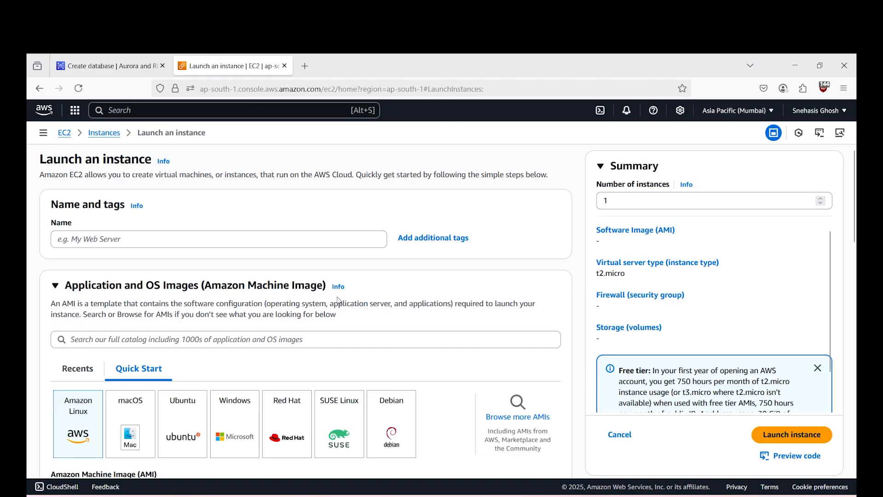
scroll(338, 300, "down", 2)
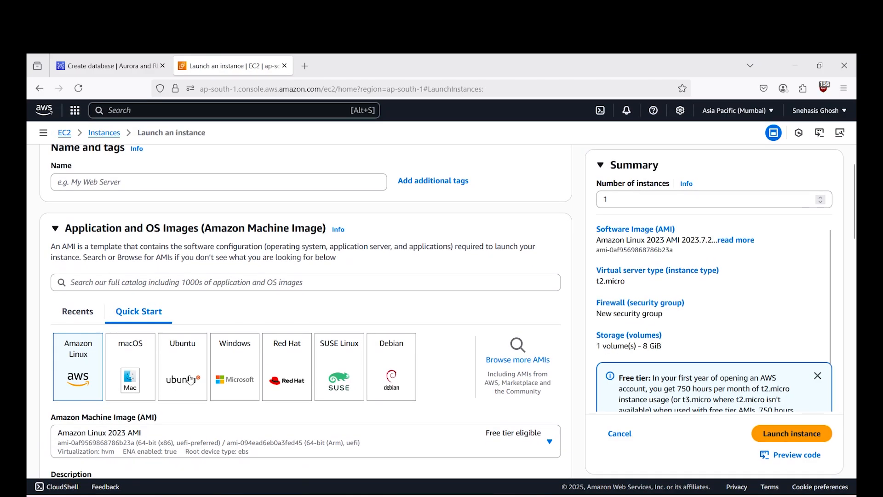
left_click(191, 379)
- Set the EC2 instance type to t3a.micro
scroll(191, 380, "down", 5)
scroll(200, 322, "down", 5)
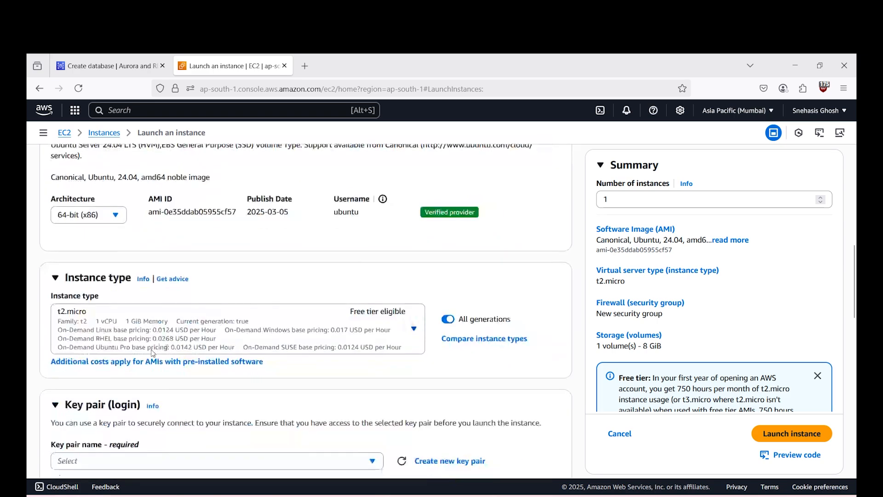
left_click(150, 331)
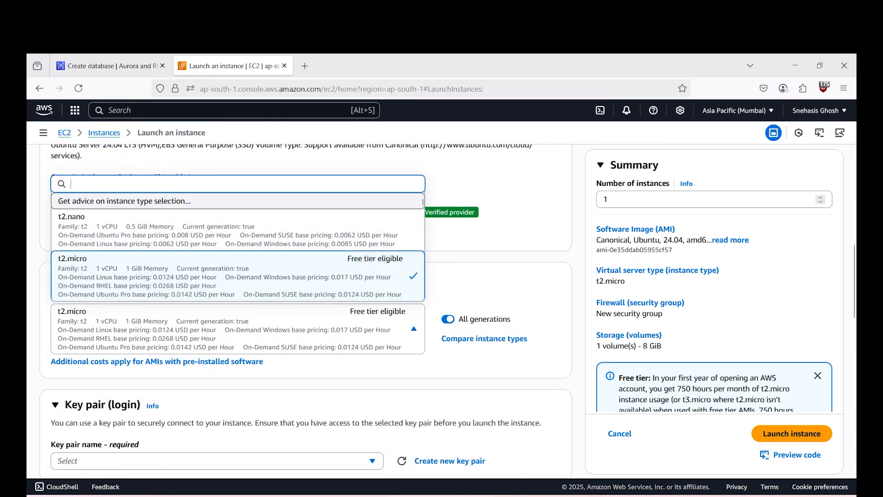
type("t3a")
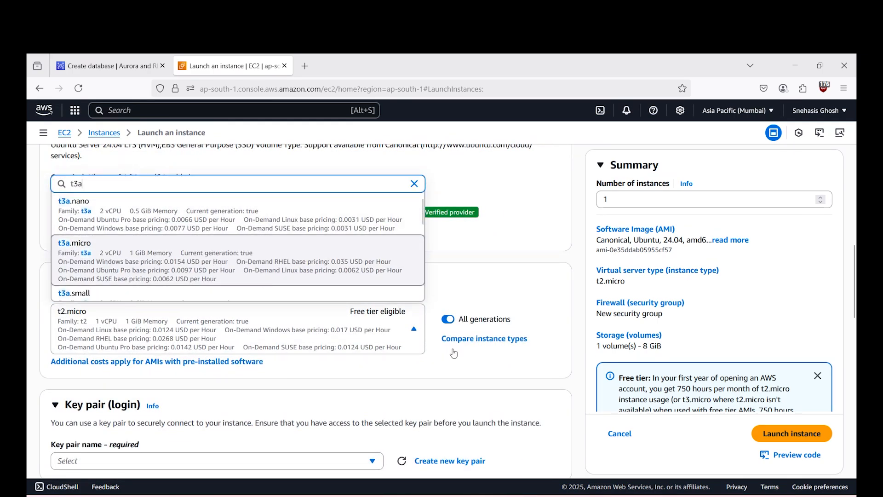
left_click(200, 261)
- Select mypair as the key pair for logging in to the EC2 instance
scroll(454, 353, "down", 3)
left_click(203, 348)
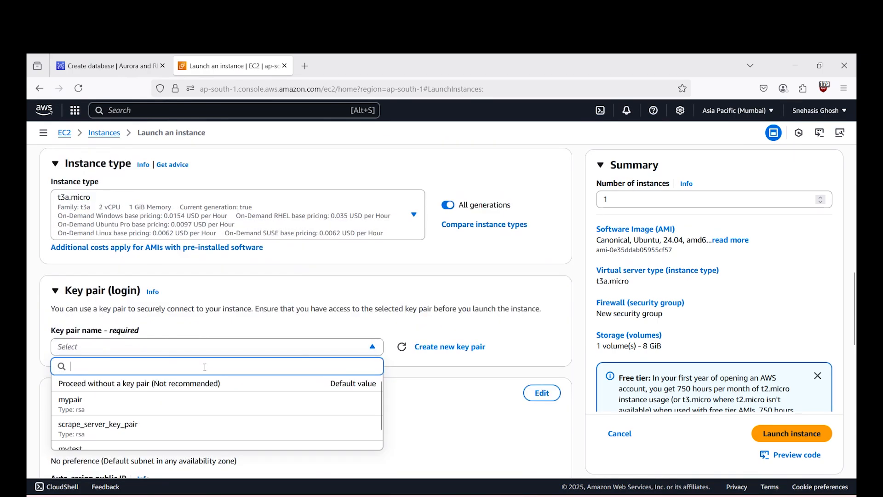
left_click(129, 409)
- Assign the existing security group launch-wizard-1 to the EC2 instance
scroll(274, 388, "down", 3)
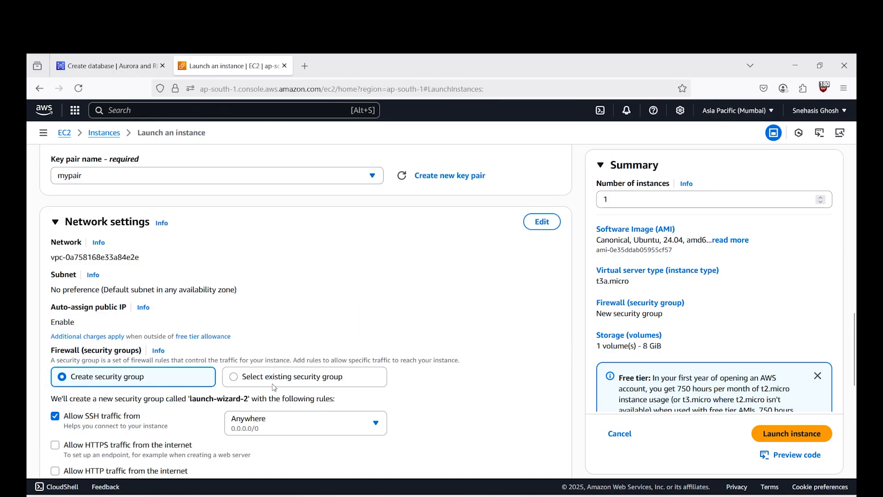
left_click(274, 385)
scroll(257, 367, "down", 3)
left_click(254, 300)
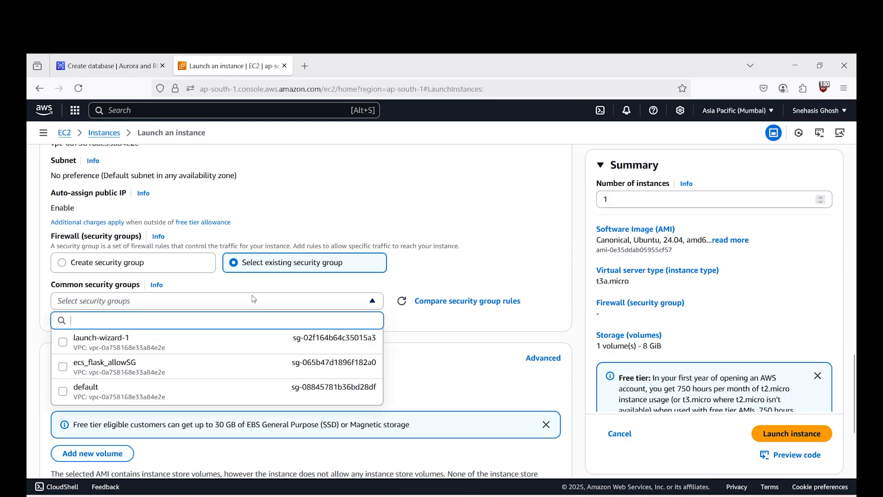
left_click(178, 342)
- Set the IAM instance profile to ssm-access-for-ec2 in the EC2 instance's advanced details
scroll(173, 331, "down", 3)
scroll(322, 366, "down", 5)
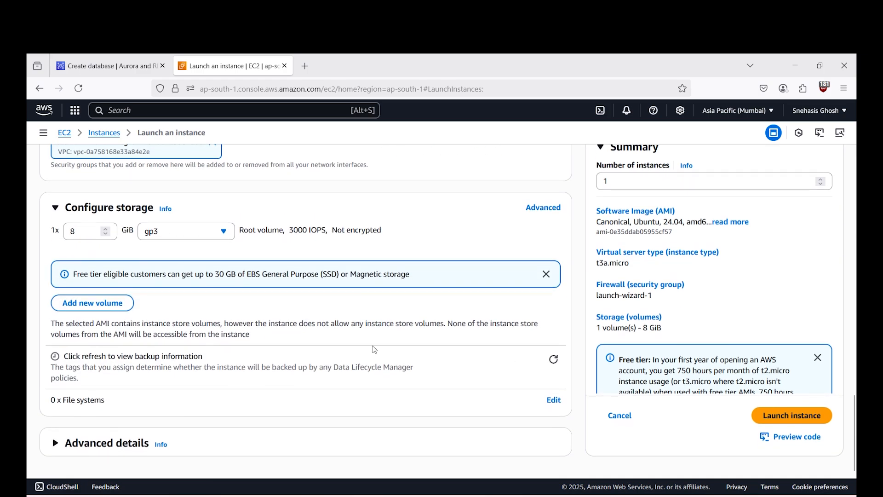
left_click(94, 352)
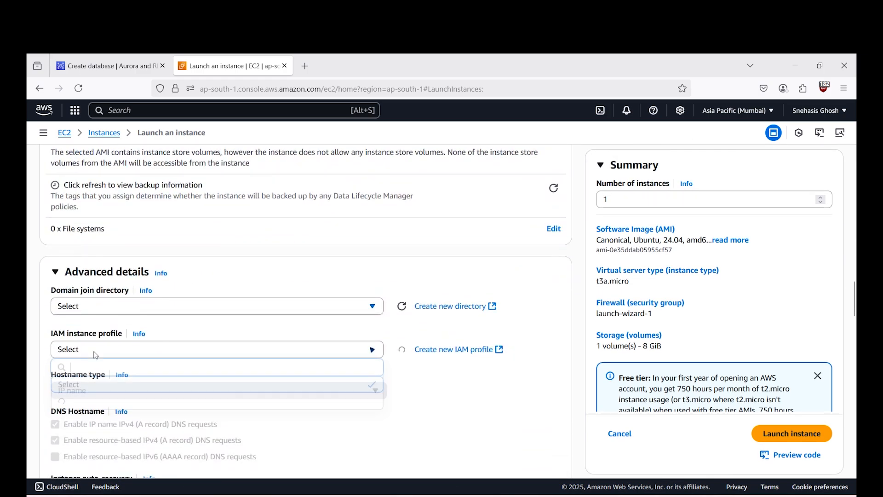
scroll(212, 391, "down", 2)
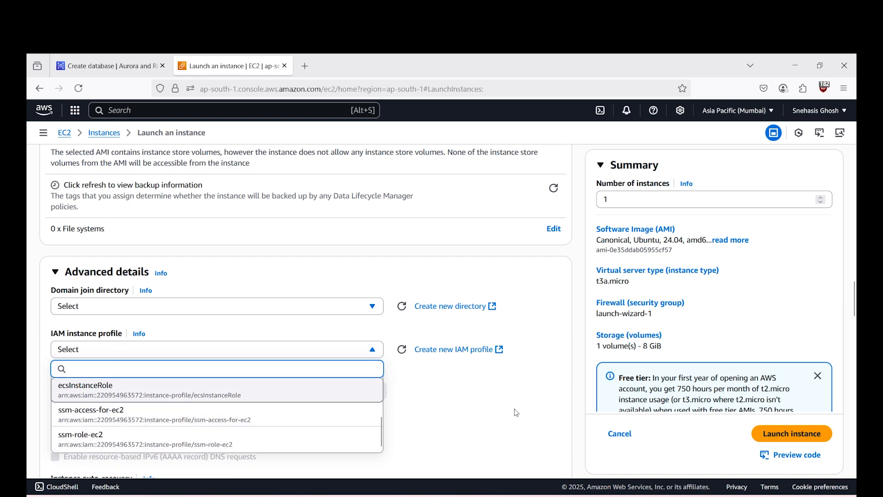
scroll(497, 414, "down", 1)
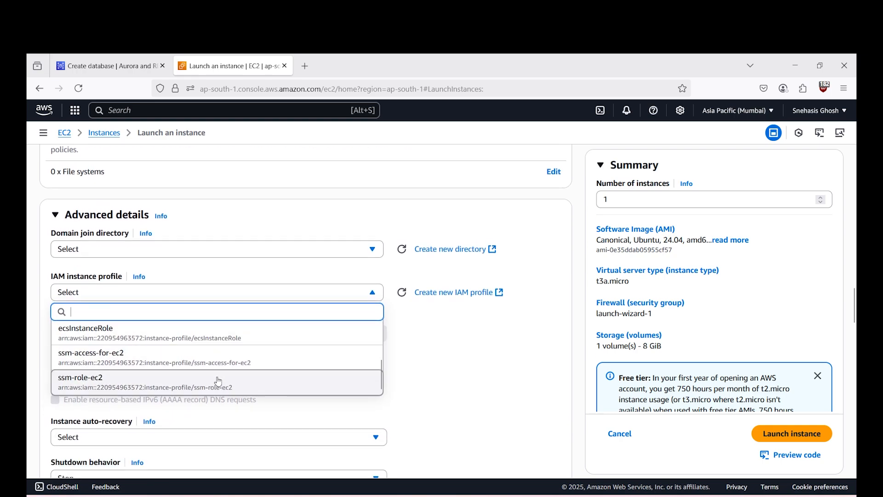
left_click(204, 364)
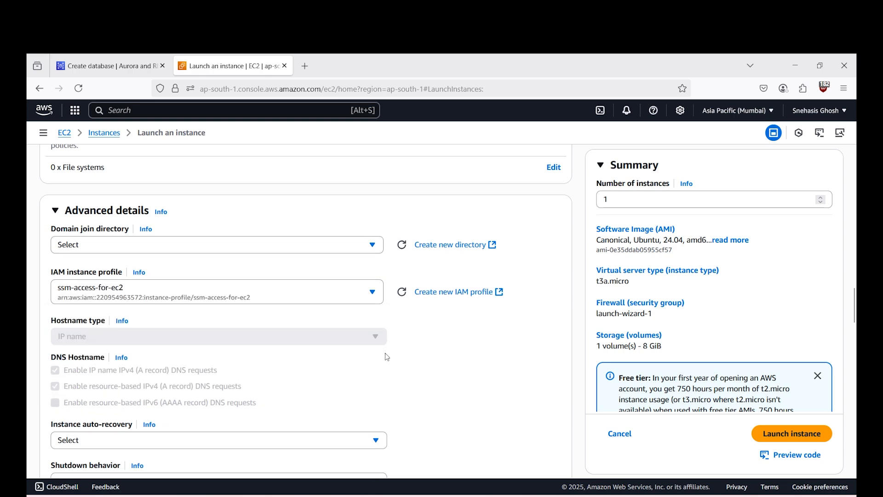
- Check the remaining advanced details and launch the EC2 instance
scroll(384, 354, "down", 10)
scroll(361, 331, "up", 8)
scroll(365, 332, "up", 4)
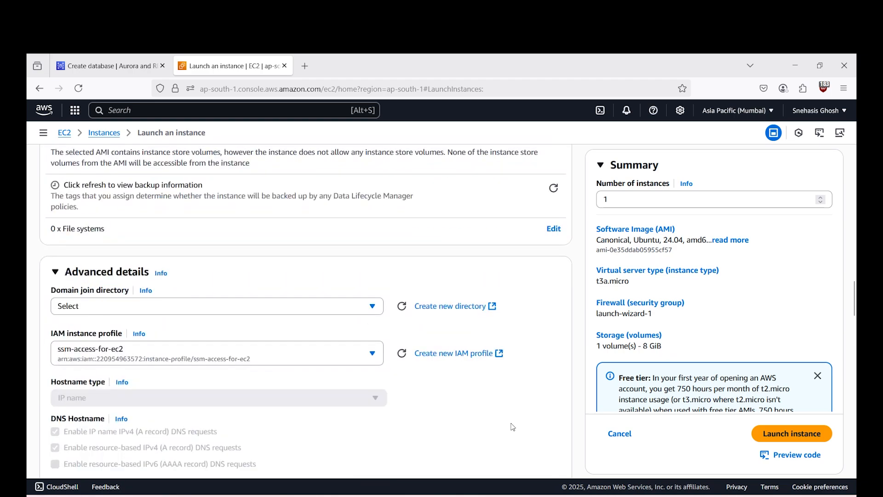
left_click(810, 433)
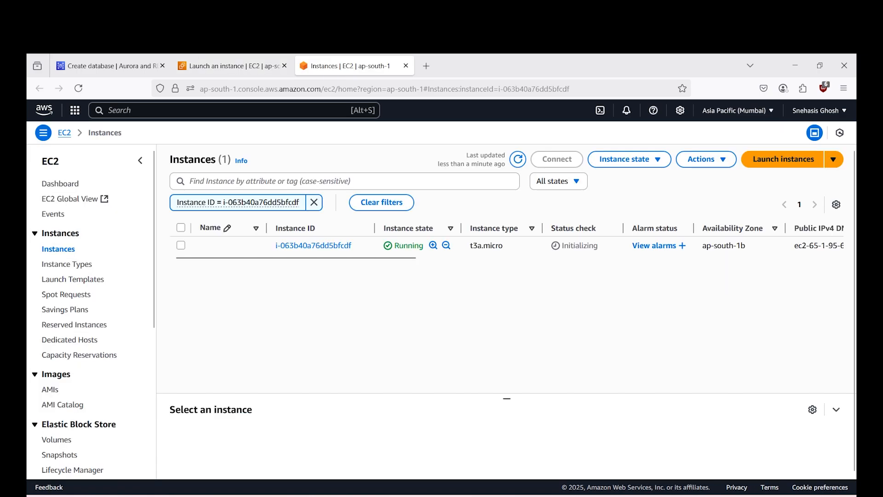
- Name the newly launched EC2 instance test-rds
left_click(254, 245)
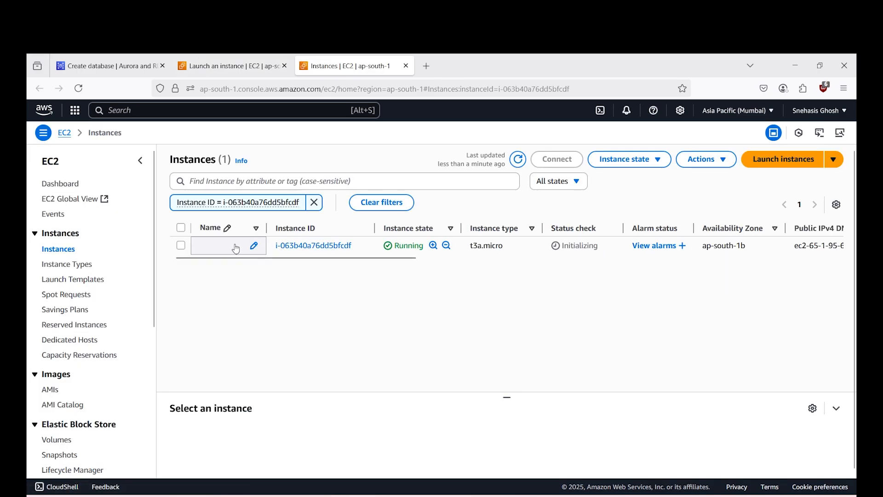
type("te")
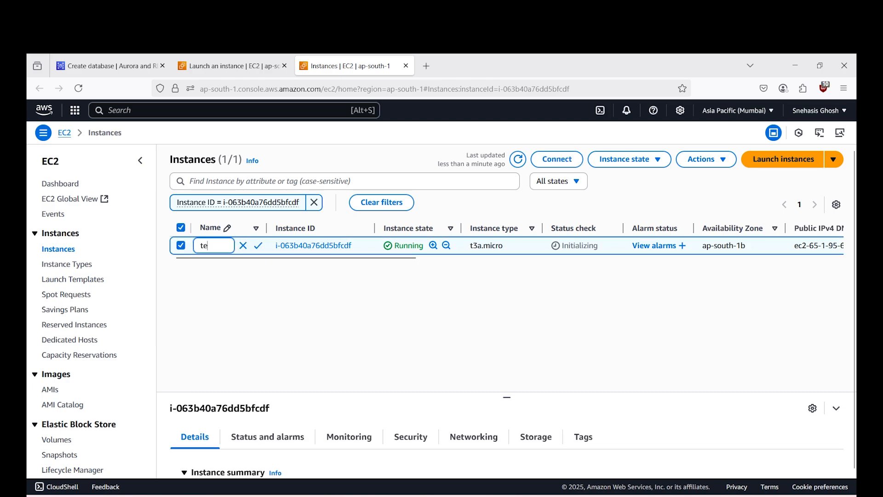
type("st-rds")
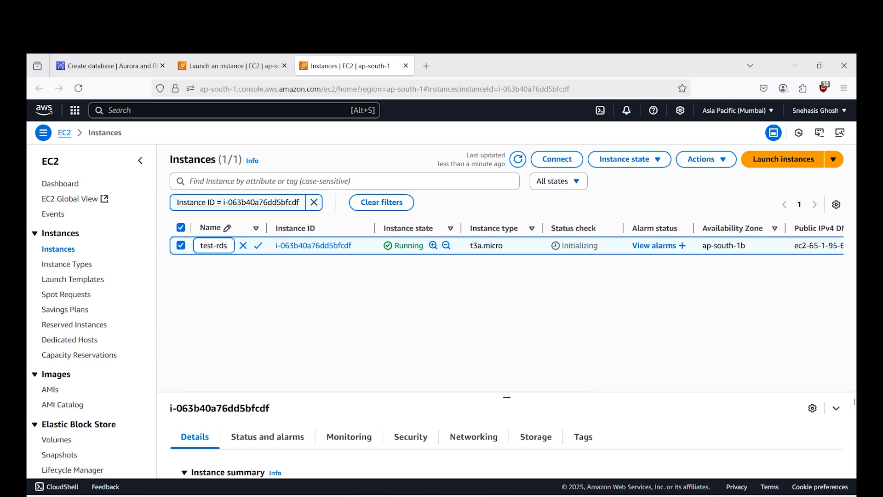
key("Return")
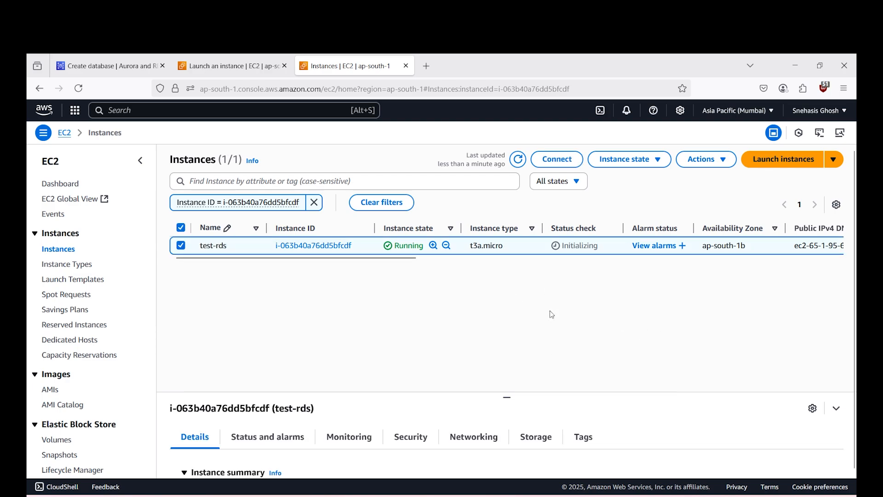
- Return to the database creation form and choose test-rds as the EC2 instance to connect
left_click(105, 66)
left_click(680, 354)
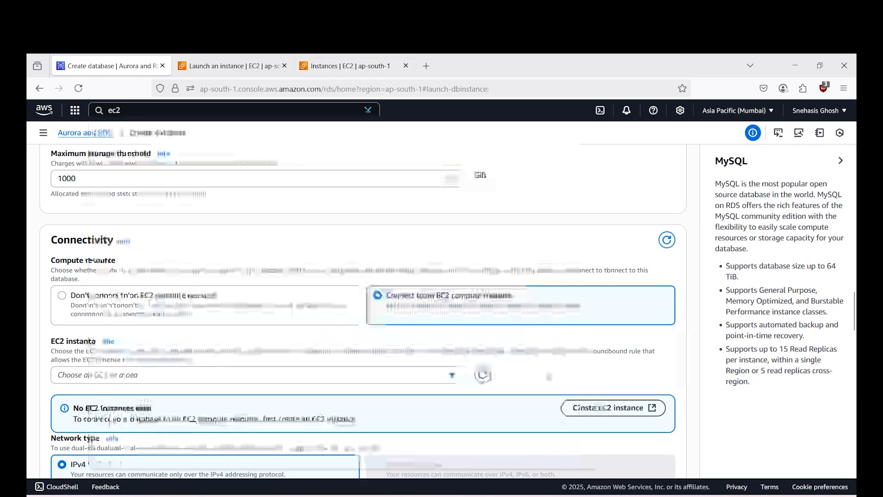
left_click(130, 375)
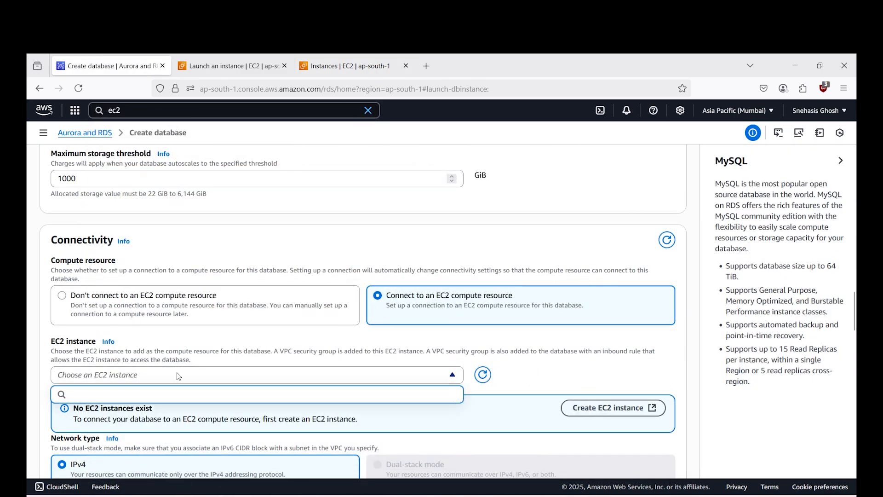
scroll(184, 373, "down", 2)
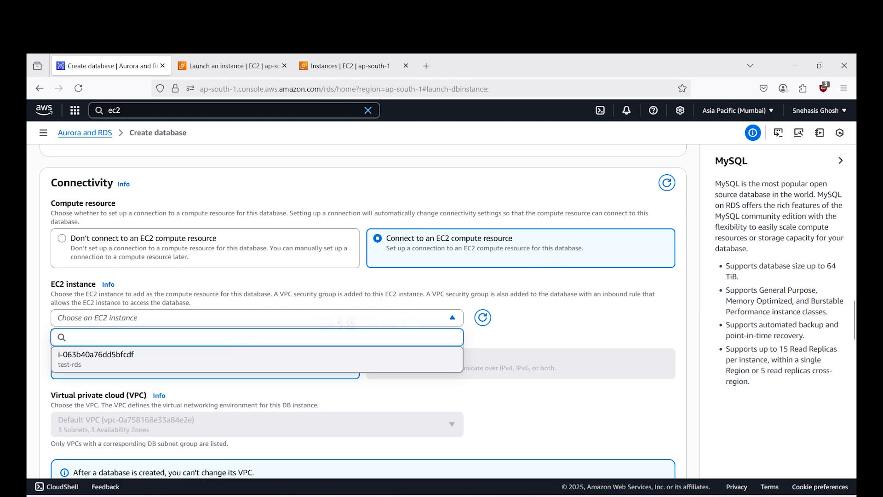
left_click(168, 364)
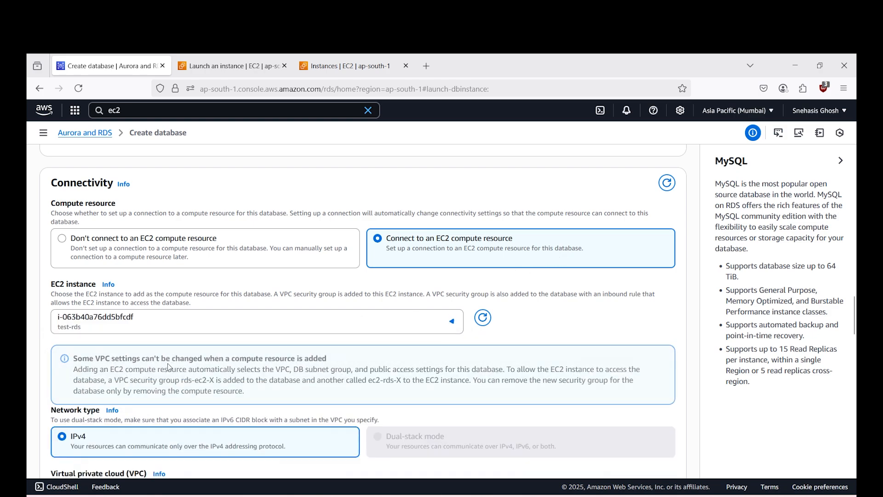
- Try the Choose existing option for the DB subnet group and switch back to Automatic setup
scroll(169, 366, "down", 2)
scroll(311, 363, "down", 3)
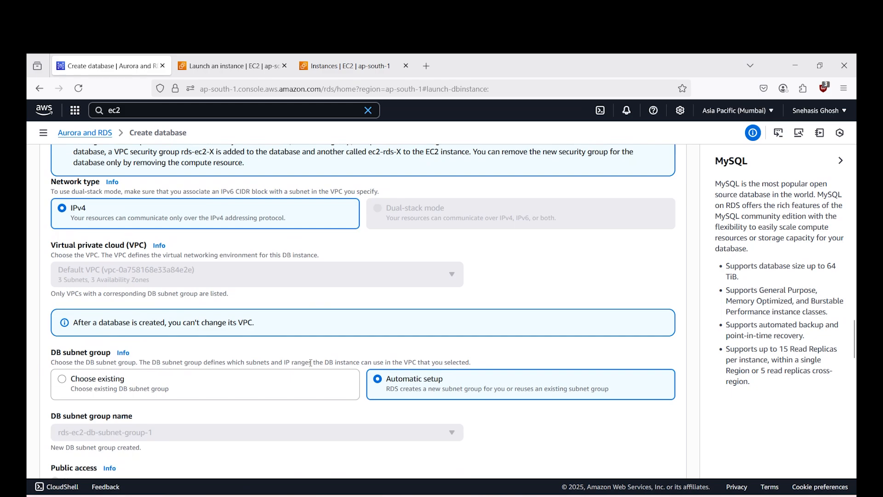
scroll(321, 375, "down", 2)
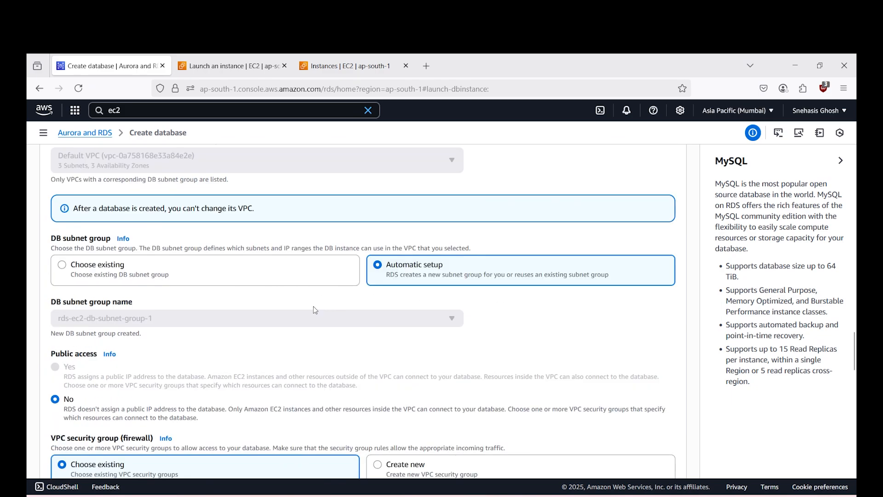
left_click(259, 278)
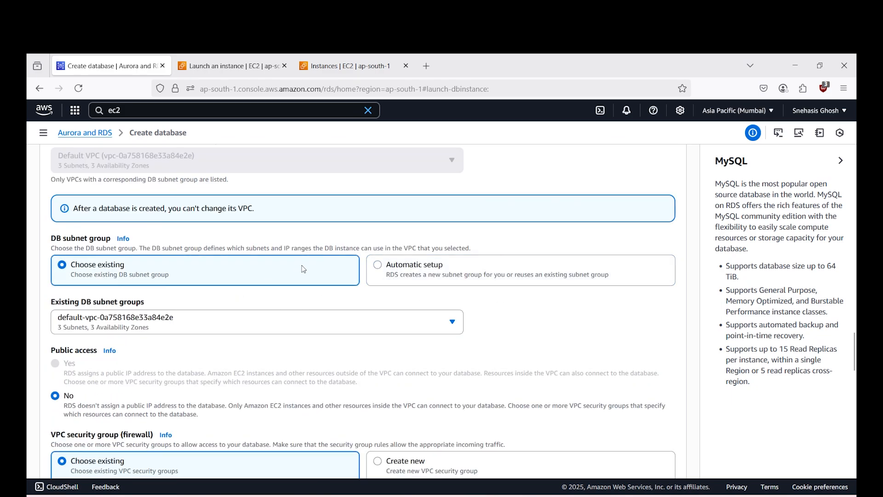
left_click(405, 266)
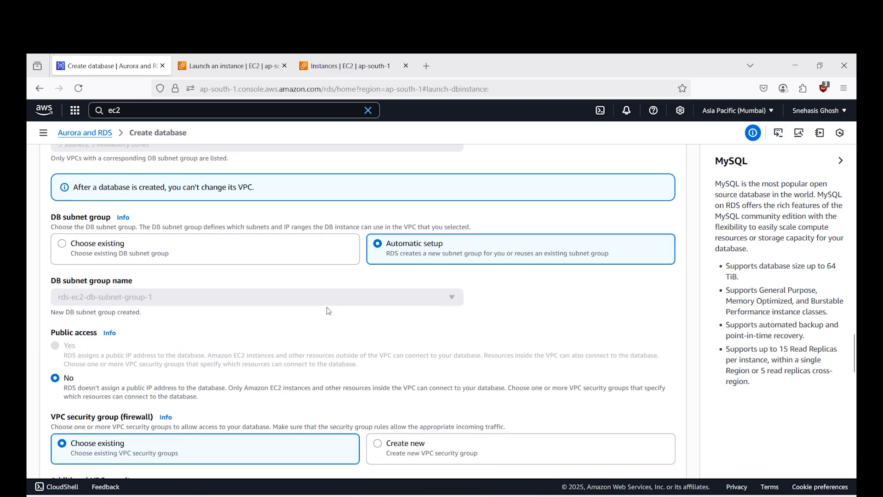
scroll(328, 310, "down", 1)
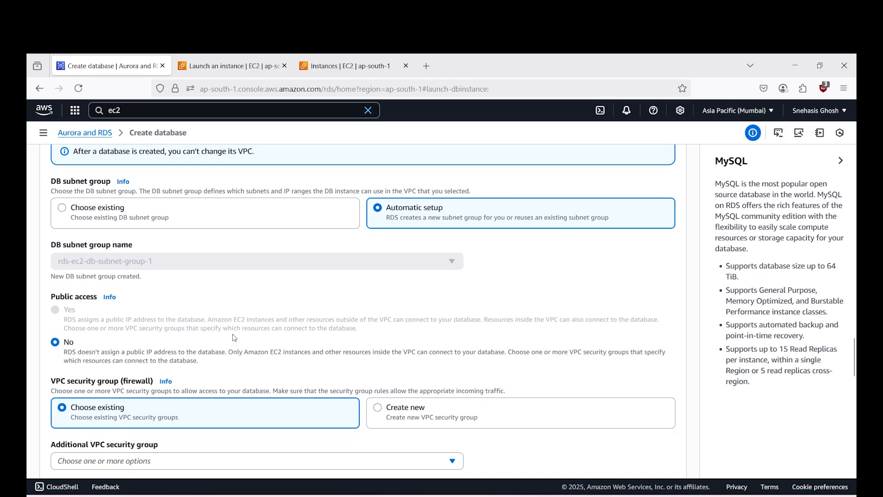
- Review the network settings and add launch-wizard-1 as an additional existing VPC security group for the database
scroll(212, 365, "up", 6)
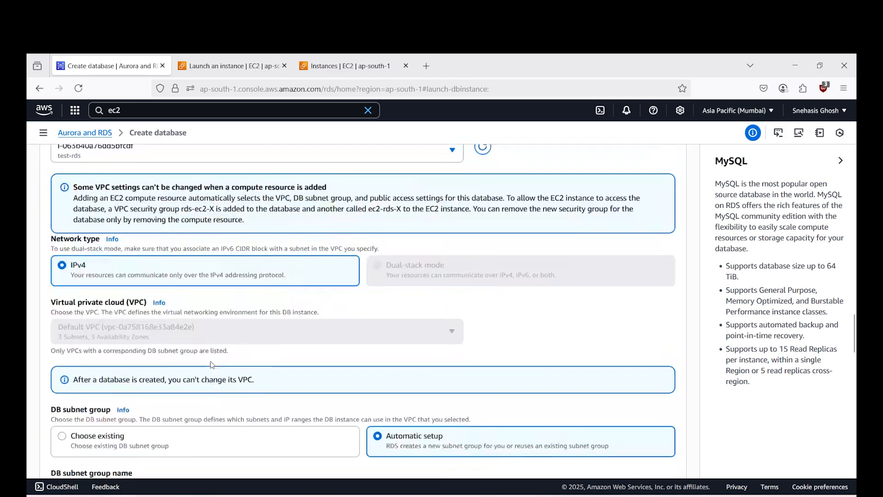
scroll(211, 361, "down", 5)
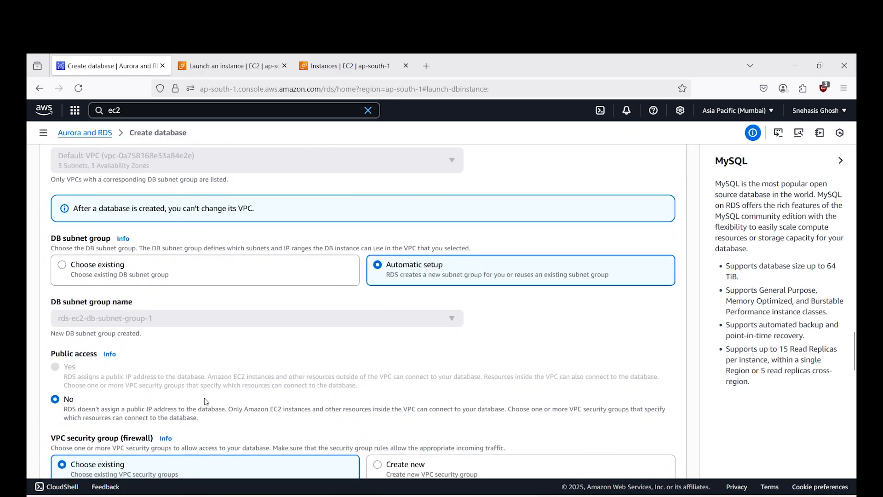
scroll(206, 401, "down", 2)
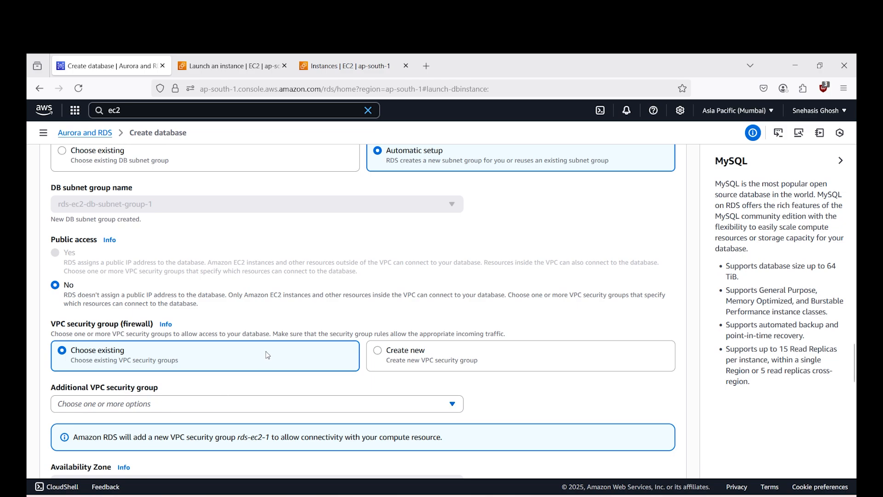
left_click(216, 402)
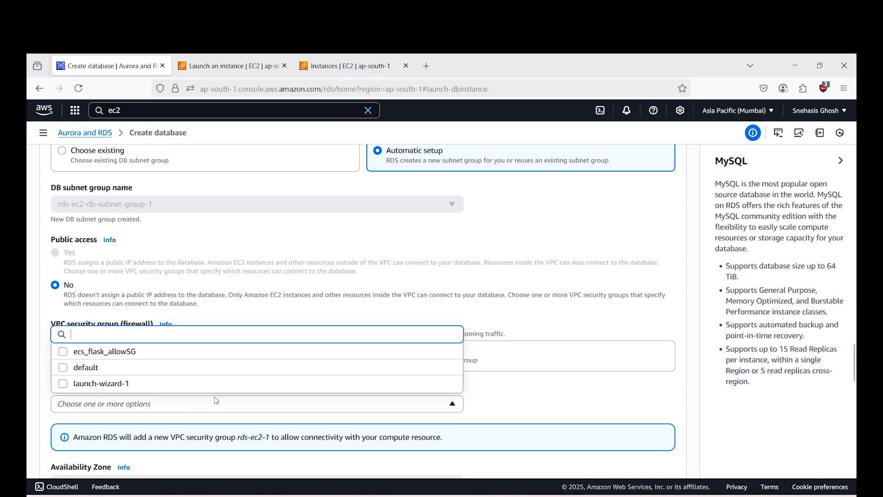
left_click(128, 384)
left_click(239, 440)
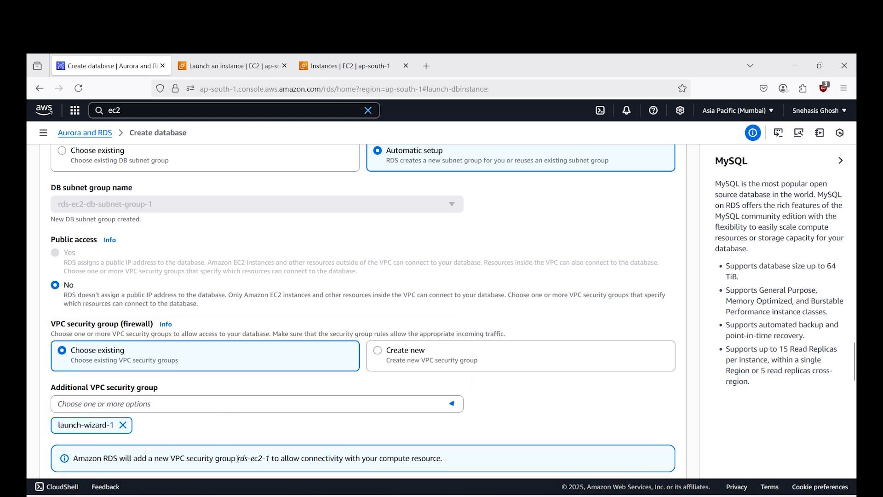
- Expand the additional connectivity configuration and review the database port, authentication options and monitoring settings
scroll(249, 428, "down", 5)
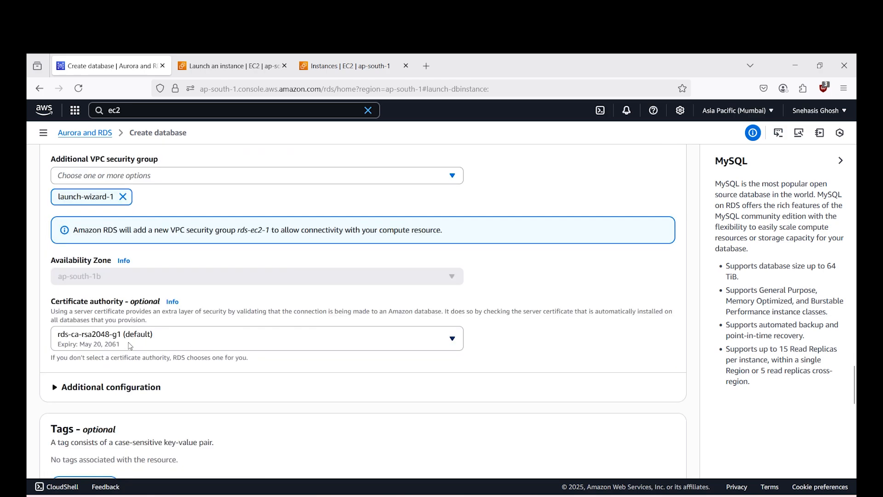
scroll(259, 348, "down", 1)
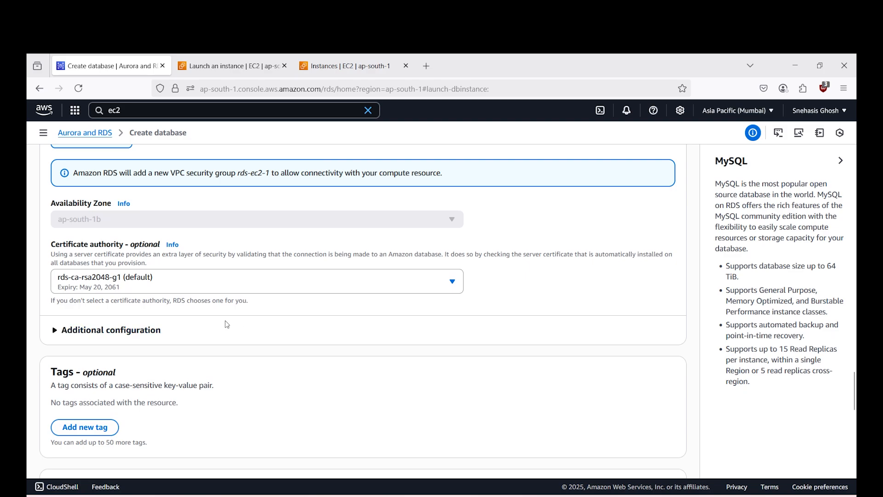
left_click(62, 332)
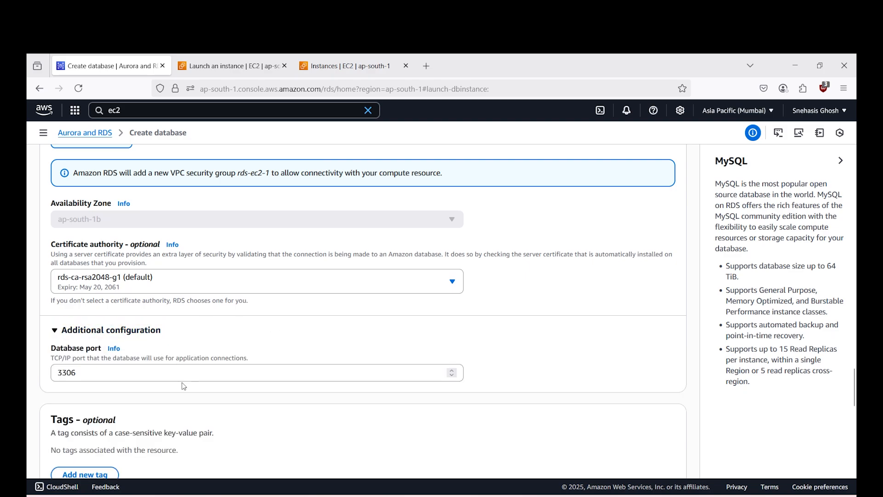
scroll(184, 386, "down", 3)
scroll(183, 387, "down", 3)
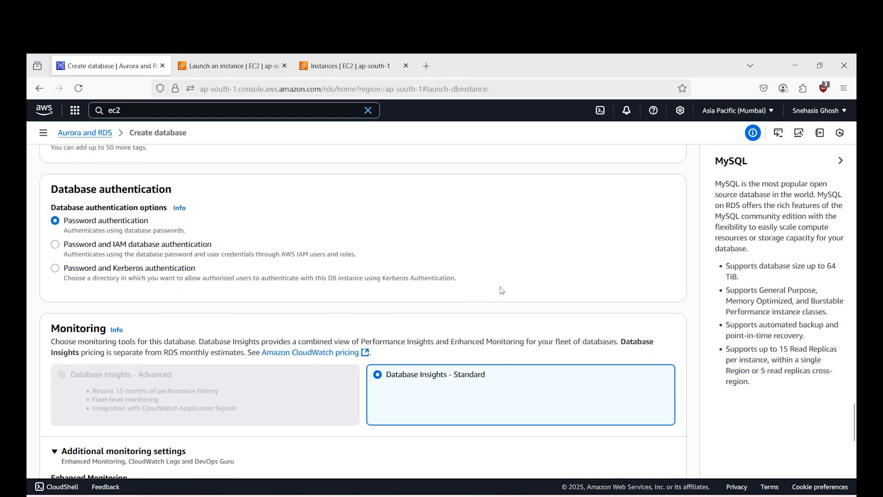
scroll(156, 284, "down", 3)
scroll(154, 285, "down", 1)
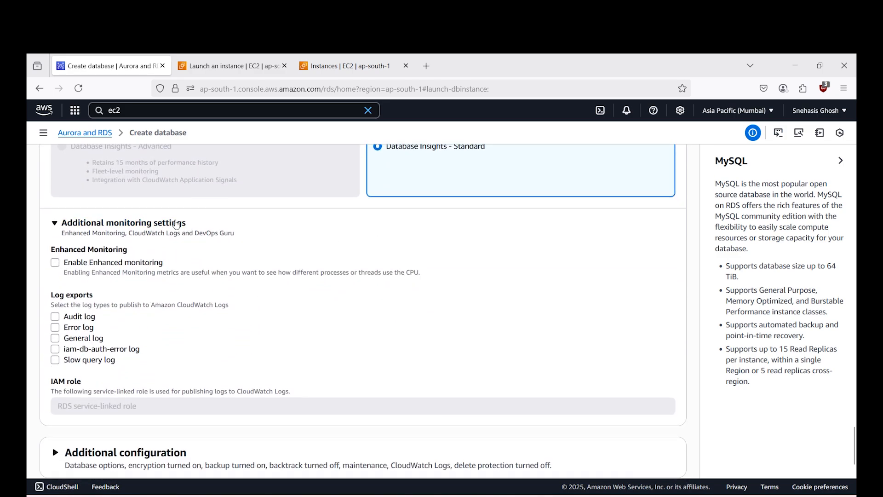
scroll(230, 285, "up", 2)
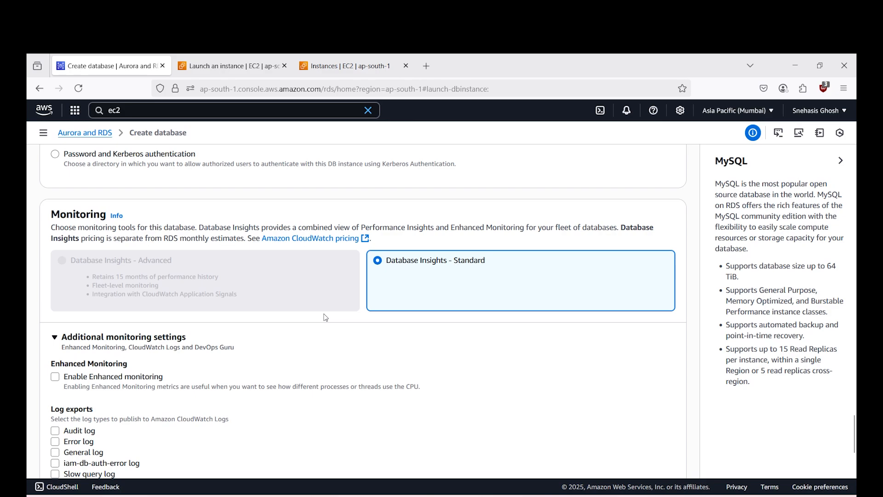
scroll(325, 317, "down", 8)
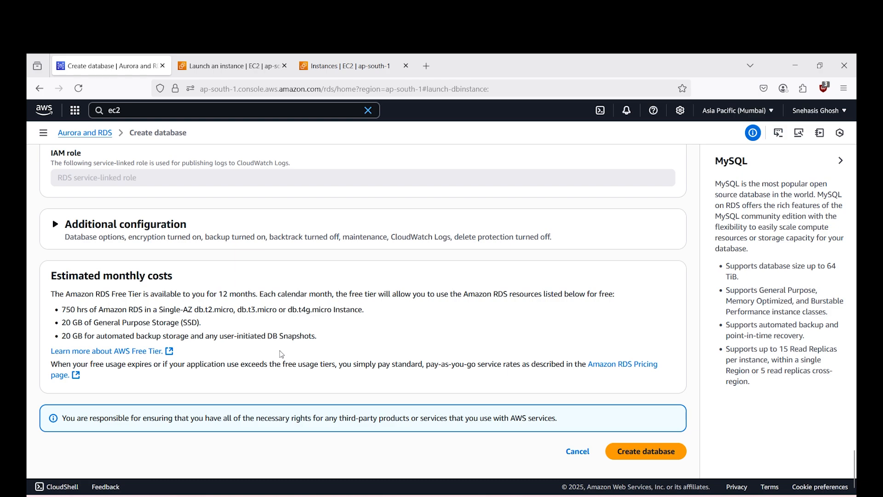
- Review the database's additional configuration, covering database options, backup, encryption, maintenance and deletion protection
scroll(283, 353, "up", 10)
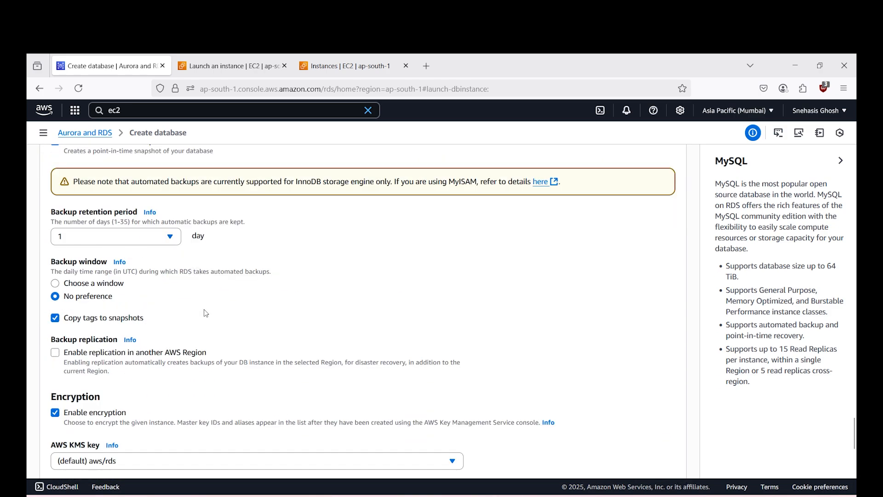
scroll(206, 313, "down", 3)
scroll(204, 315, "up", 4)
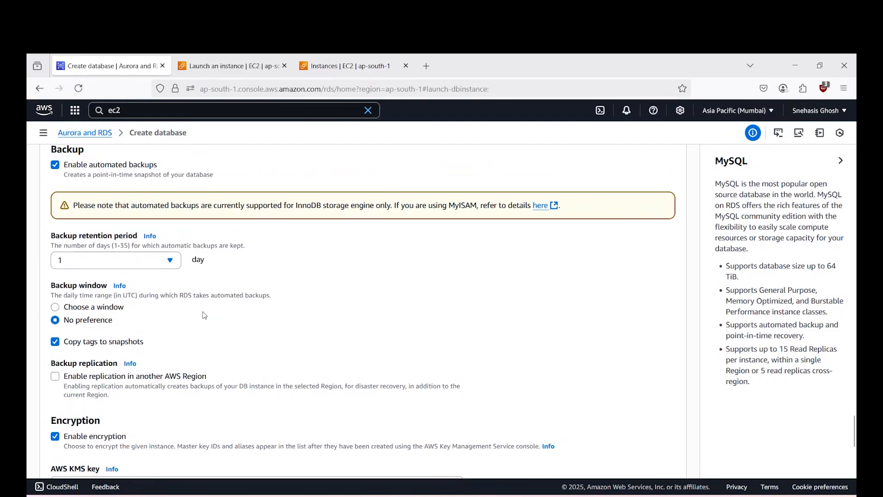
scroll(204, 315, "up", 3)
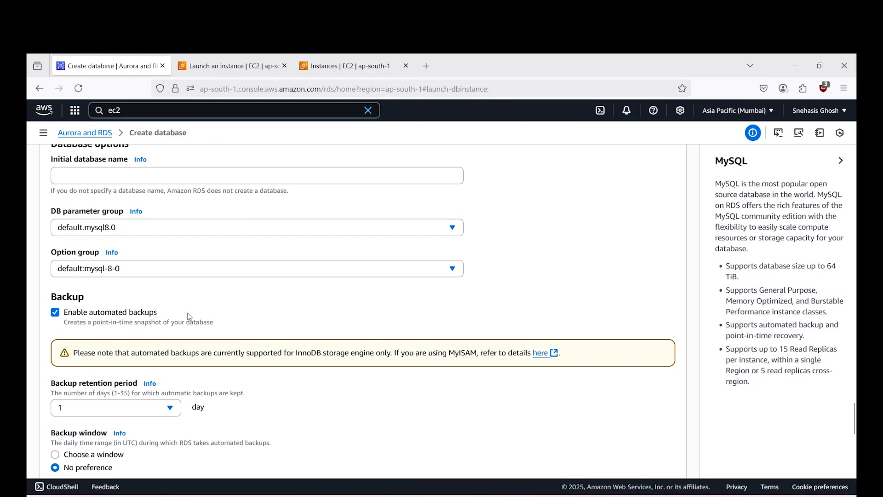
scroll(190, 316, "up", 1)
scroll(189, 317, "down", 2)
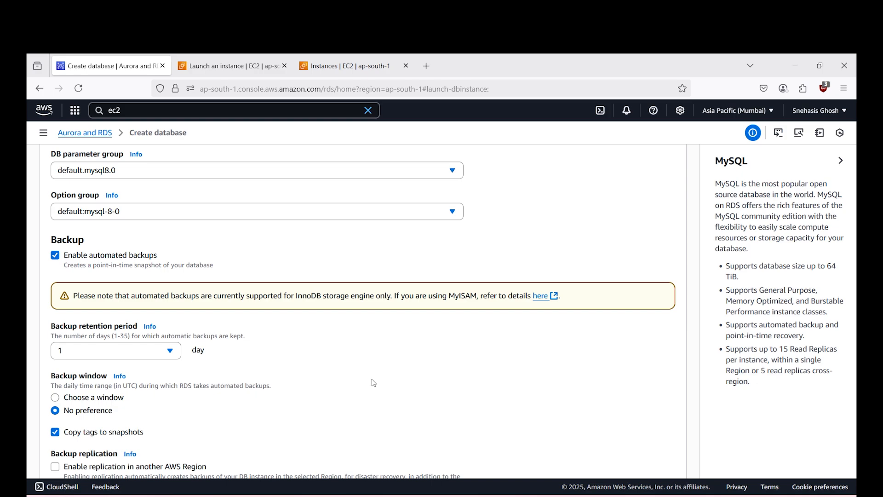
scroll(373, 382, "down", 10)
scroll(336, 392, "down", 2)
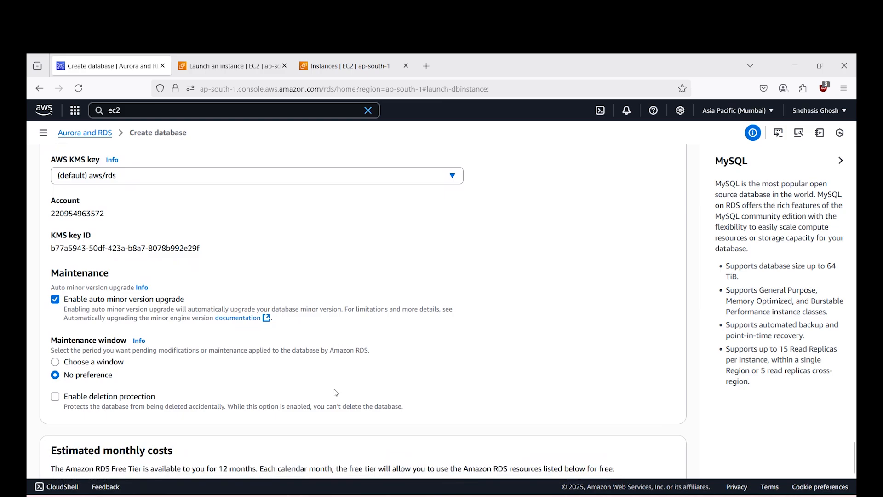
scroll(334, 388, "down", 3)
scroll(334, 388, "up", 1)
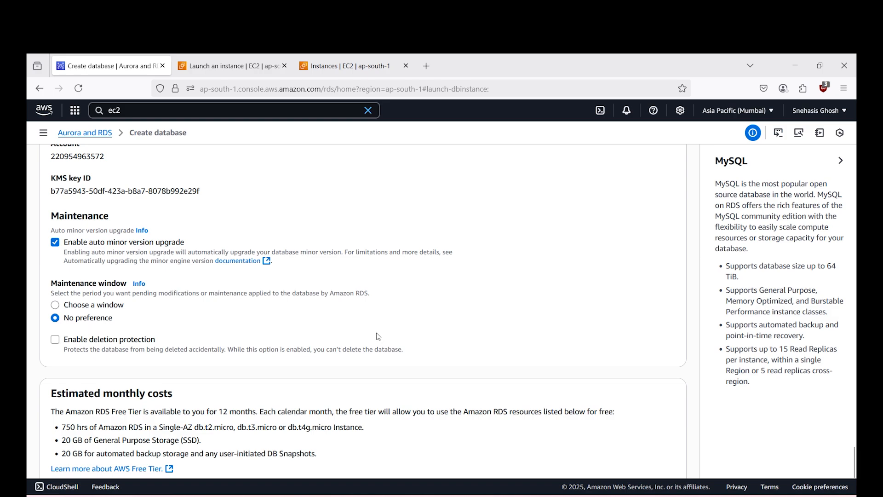
- Create the mysql-rds-demo database with these settings and dismiss the suggested add-ons
scroll(382, 337, "up", 1)
scroll(383, 336, "down", 5)
left_click(644, 448)
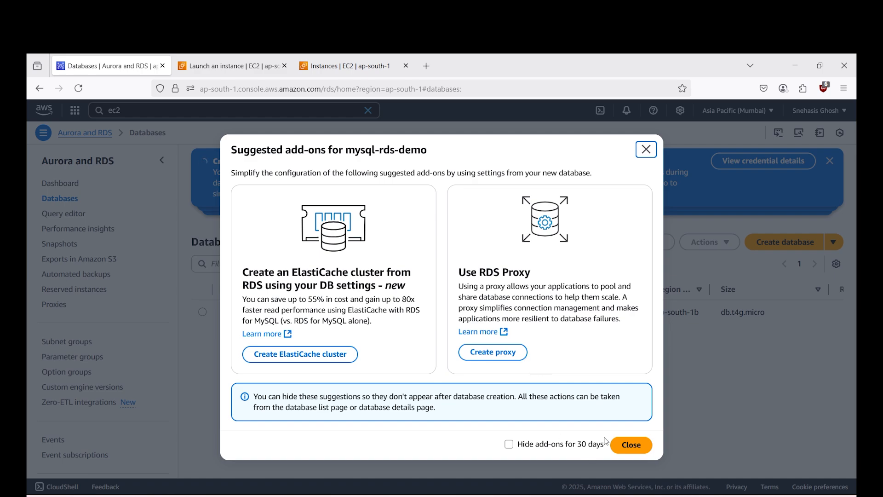
left_click(627, 443)
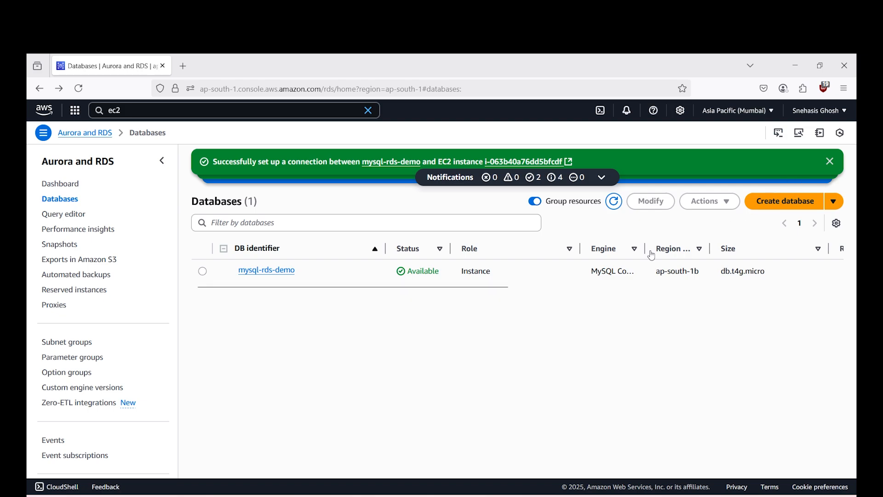
- Open the connection details of mysql-rds-demo and copy the generated master password into an empty Notepad document
left_click(830, 162)
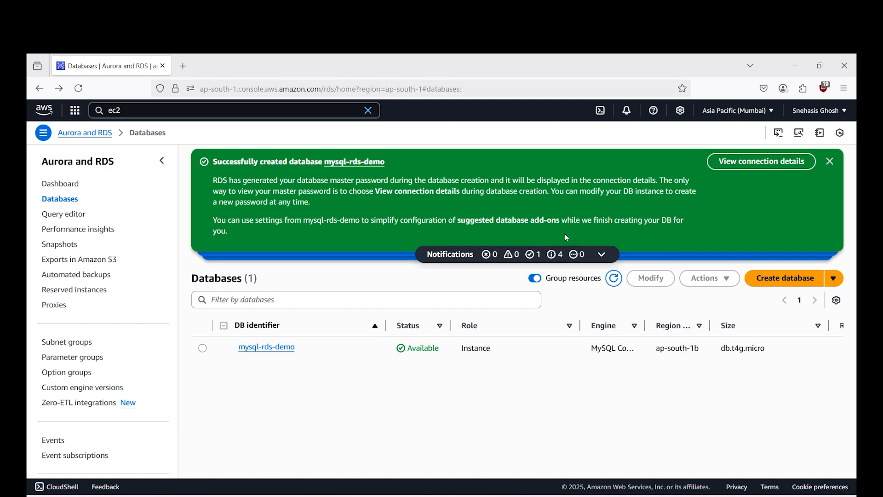
left_click(736, 165)
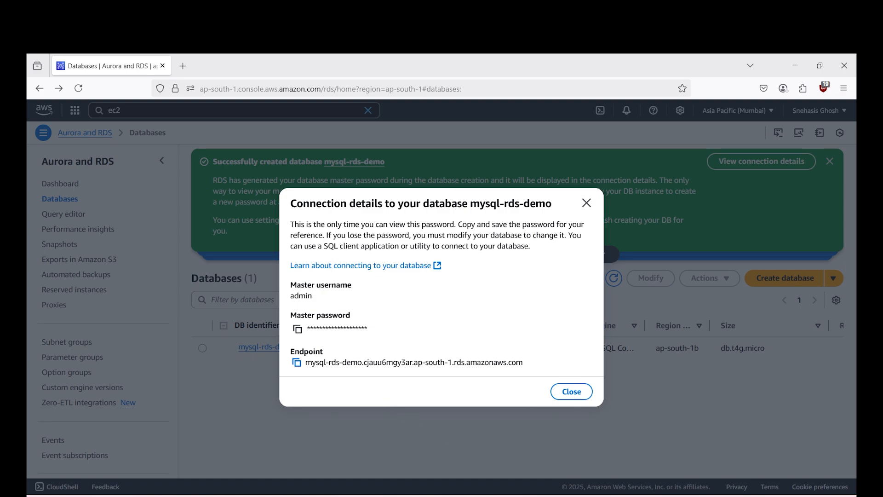
left_click(511, 495)
left_click(300, 329)
left_click(596, 495)
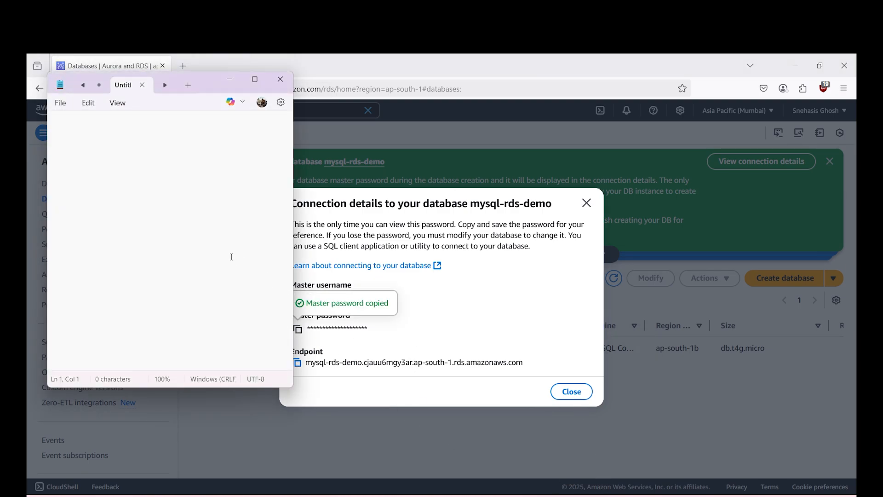
key("ctrl+v")
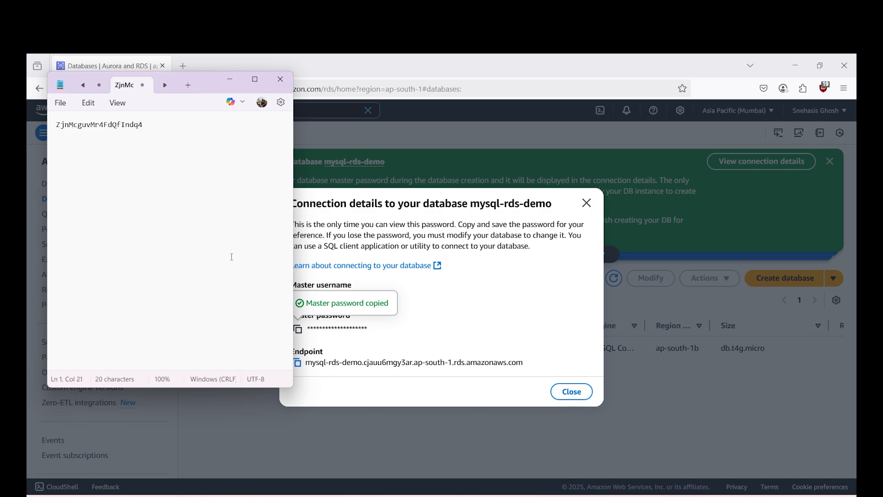
- Copy the database endpoint from the connection details and paste it on a new line below the password in Notepad
left_click(382, 297)
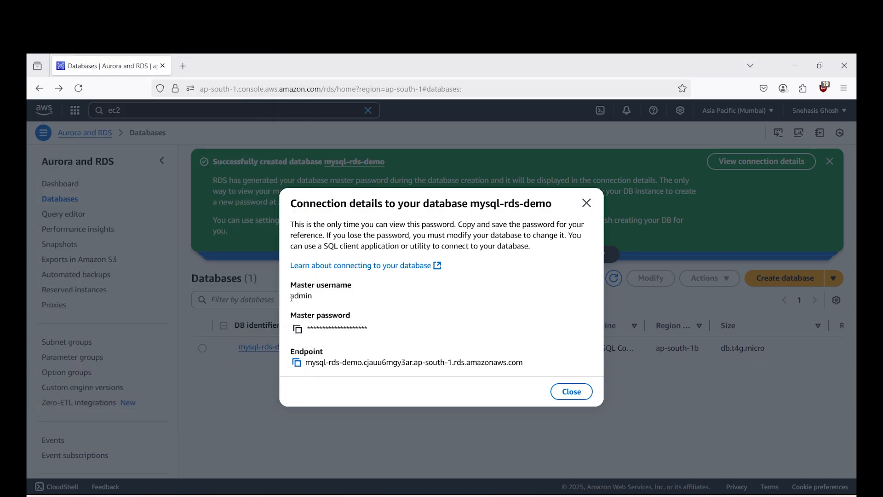
left_click(296, 362)
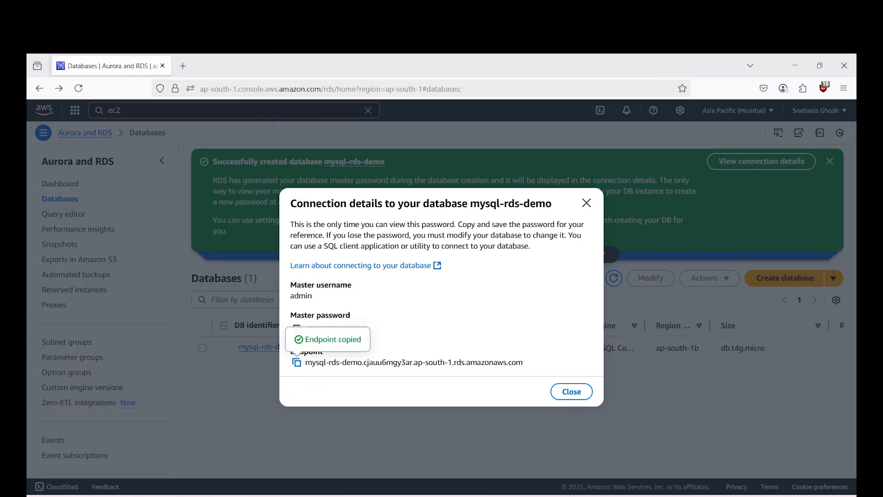
key("alt+Tab")
key("Return")
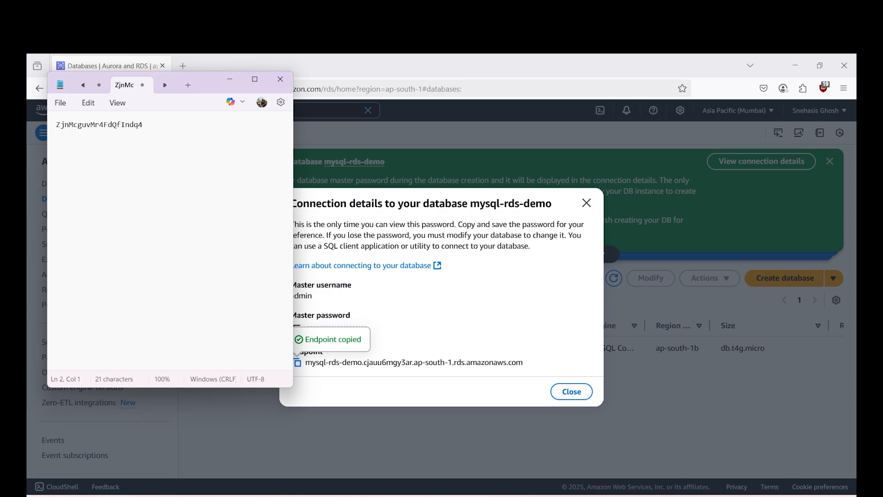
key("ctrl+v")
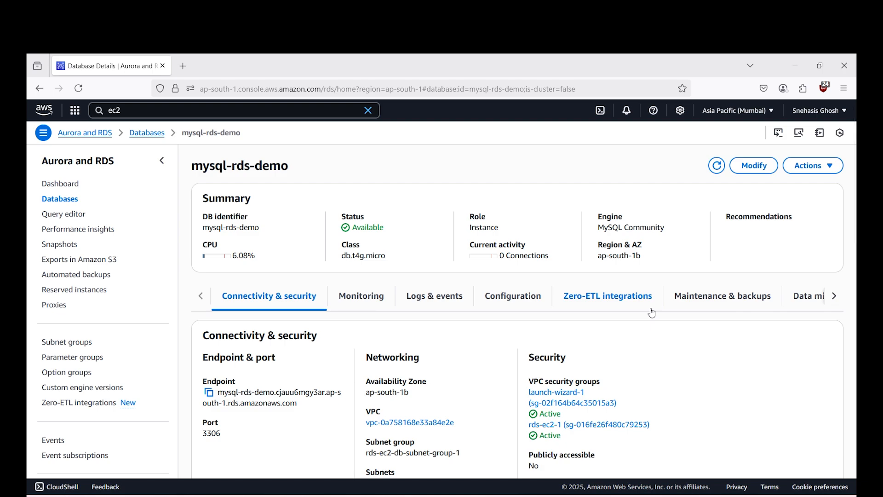
- Examine the public accessibility and connected compute resources in the details of the mysql-rds-demo database
scroll(649, 310, "down", 2)
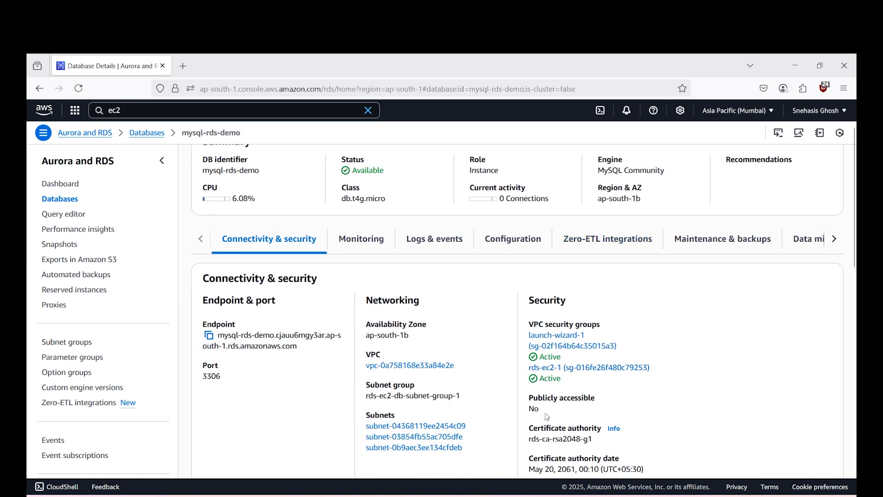
left_click_drag(545, 411, 526, 399)
left_click(601, 415)
scroll(433, 308, "down", 5)
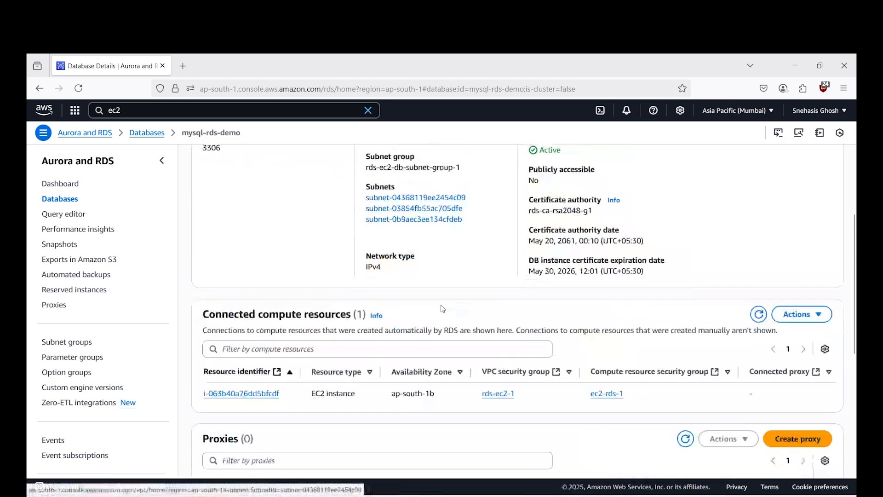
scroll(346, 347, "down", 1)
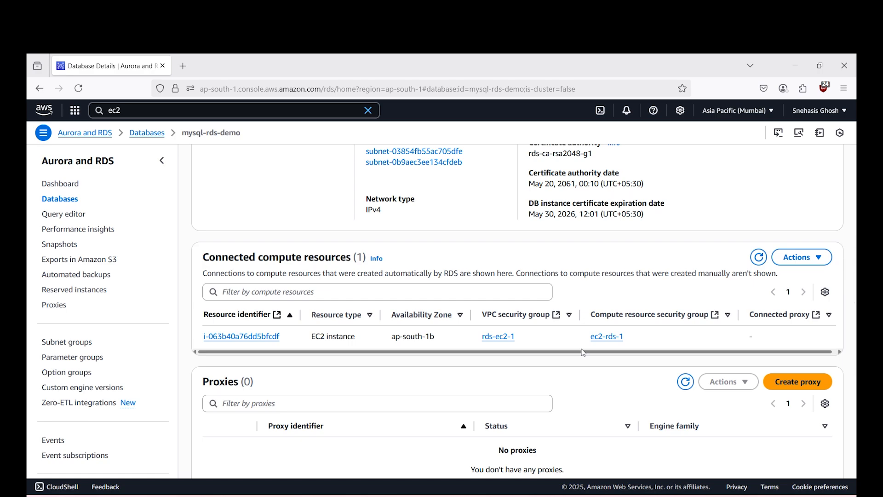
- Open the EC2 instance test-rds from the connected compute resources and connect to it through Session Manager
left_click(231, 339)
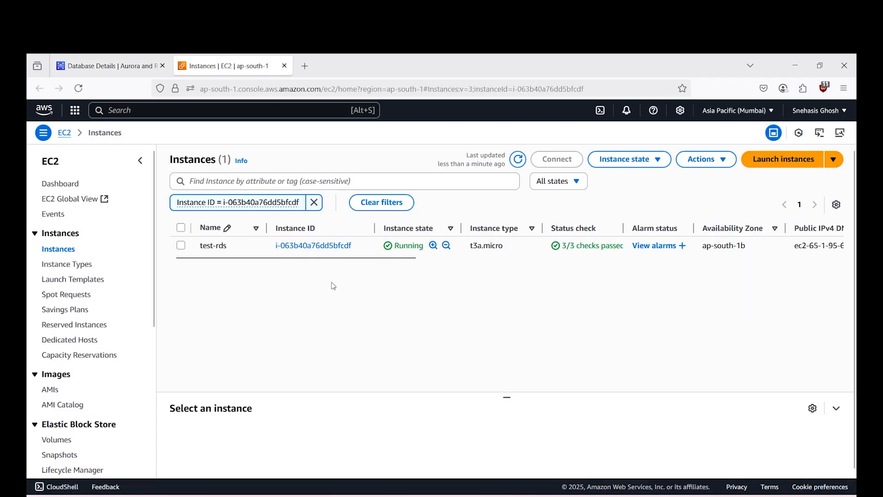
left_click(180, 245)
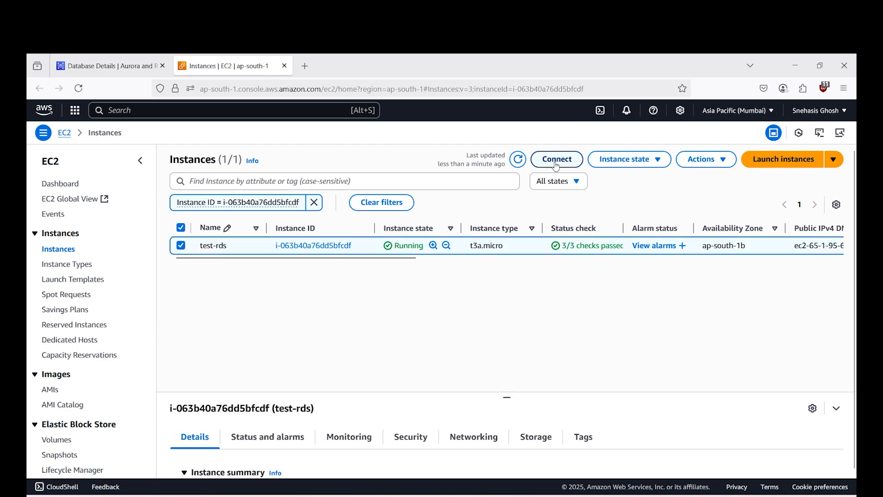
left_click(557, 159)
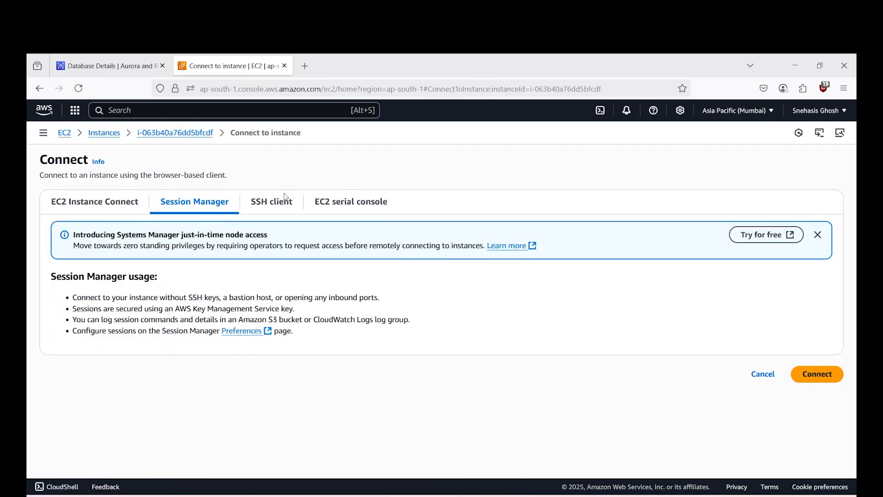
left_click(275, 202)
left_click(193, 201)
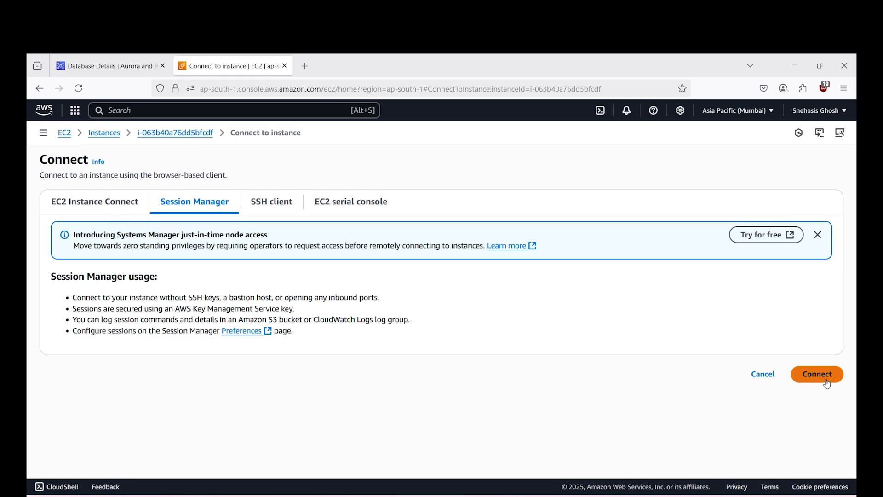
left_click(825, 380)
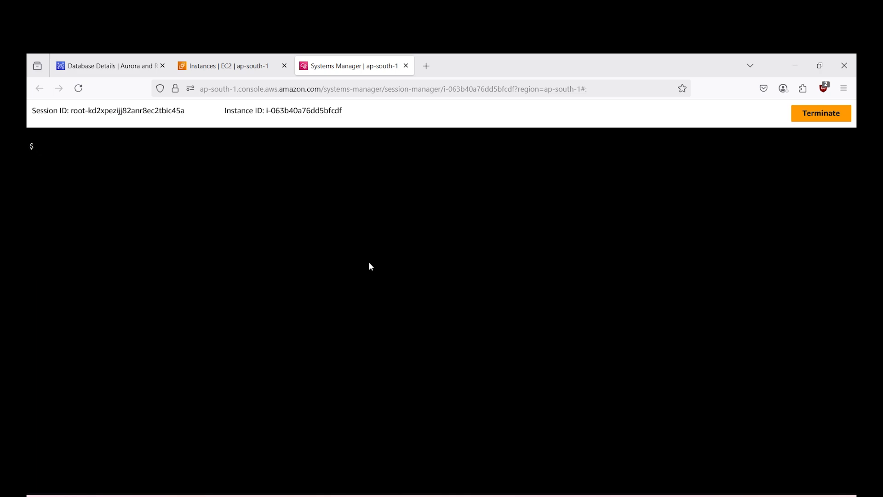
- Become root in the session with sudo su and change to the / directory
type("su")
key("BackSpace")
key("BackSpace")
type("sudo su")
key("Return")
key("Return")
type("cd /")
key("Return")
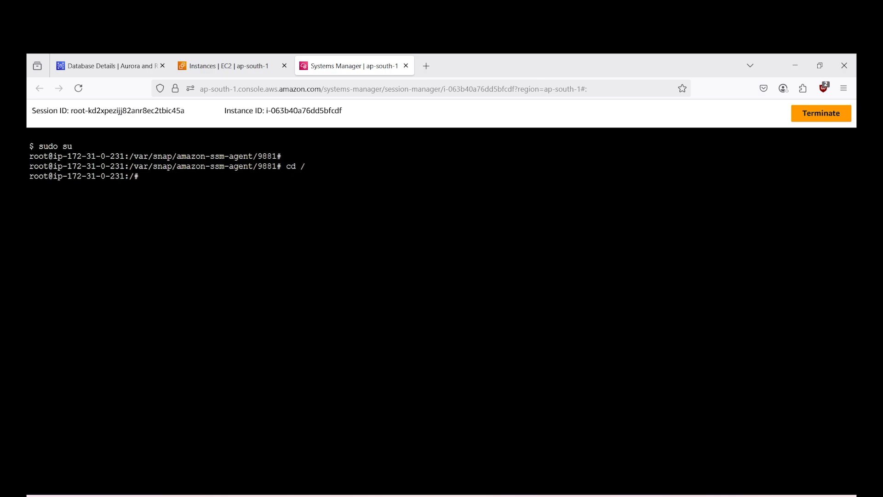
- Update and upgrade the instance's packages with apt update & apt upgrade, accepting the upgrade
type("s")
key("BackSpace")
type("apt update & apt up")
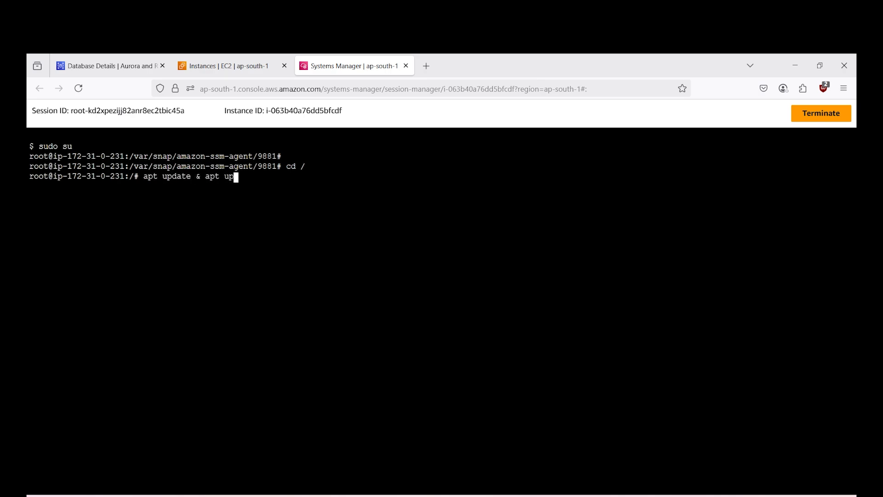
type("grade")
key("Return")
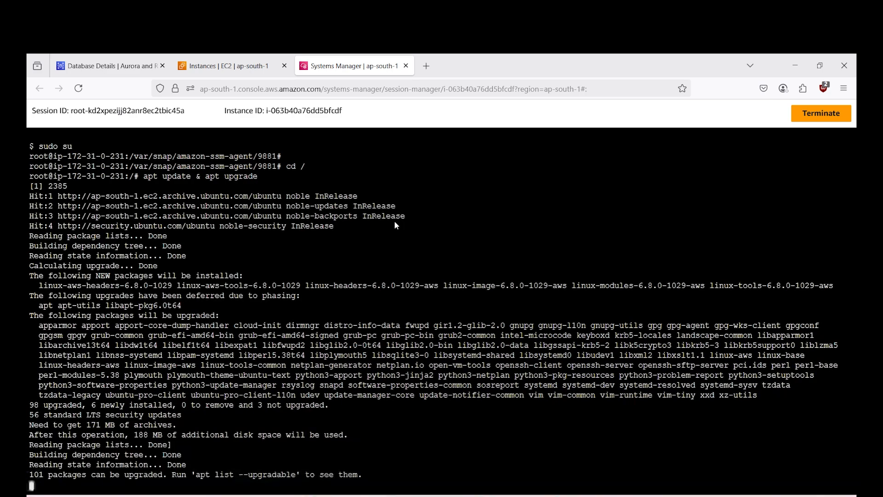
key("Return")
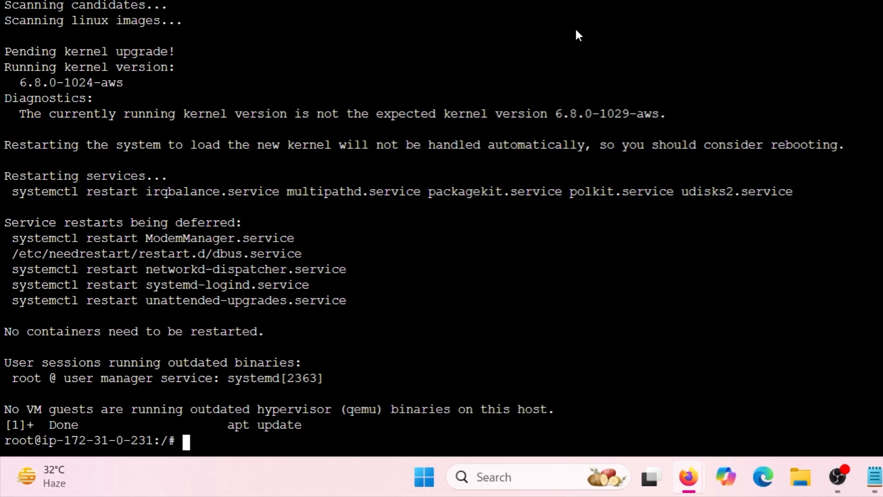
- Install the MySQL client with sudo apt install mysql-client and agree to continue the installation
key("Return")
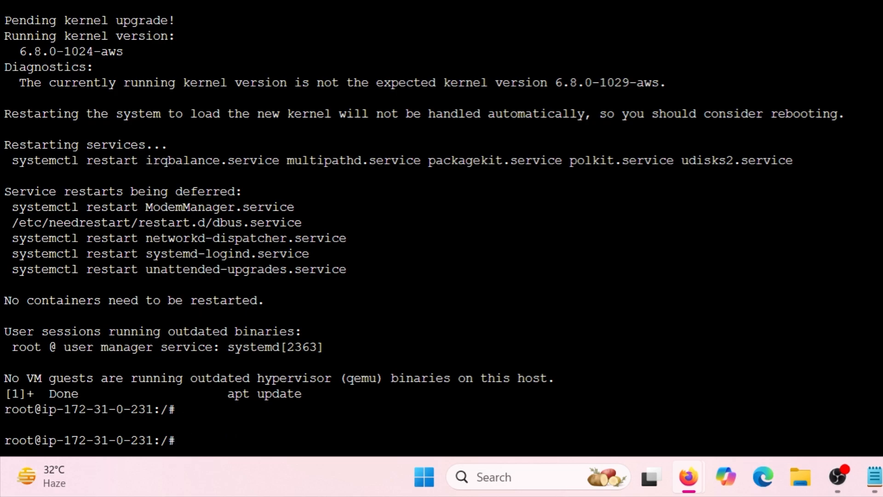
type("suuu")
type(" apt instal")
type("l mysq")
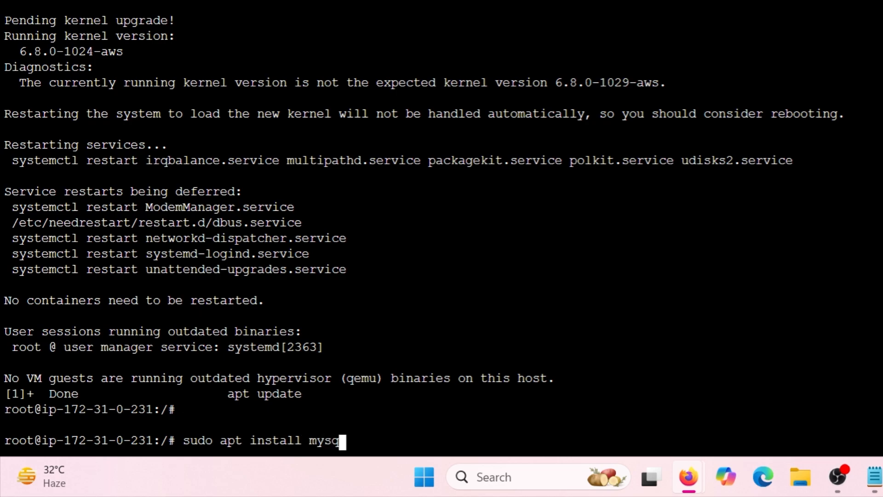
type("l-l")
type("lien")
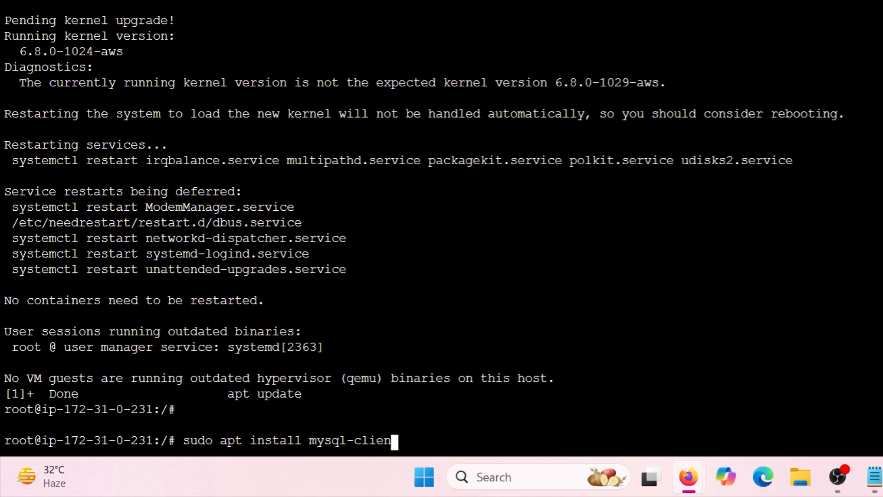
type("t")
key("Return")
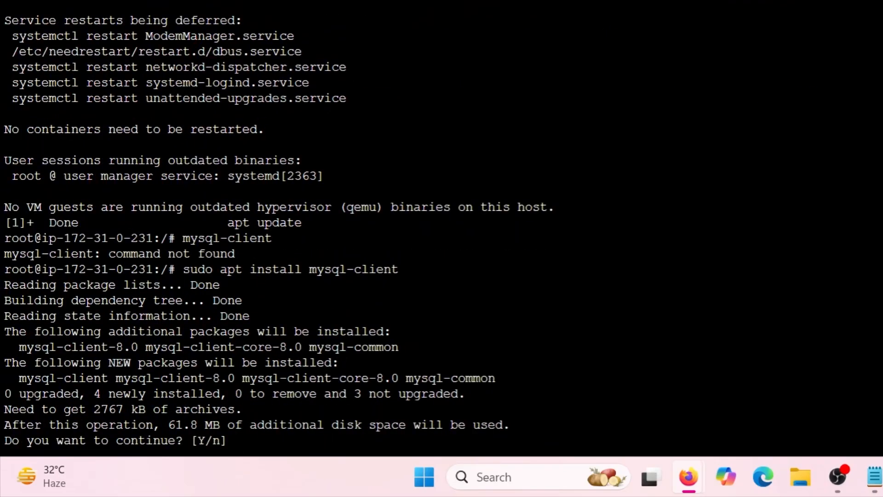
type("y")
key("Return")
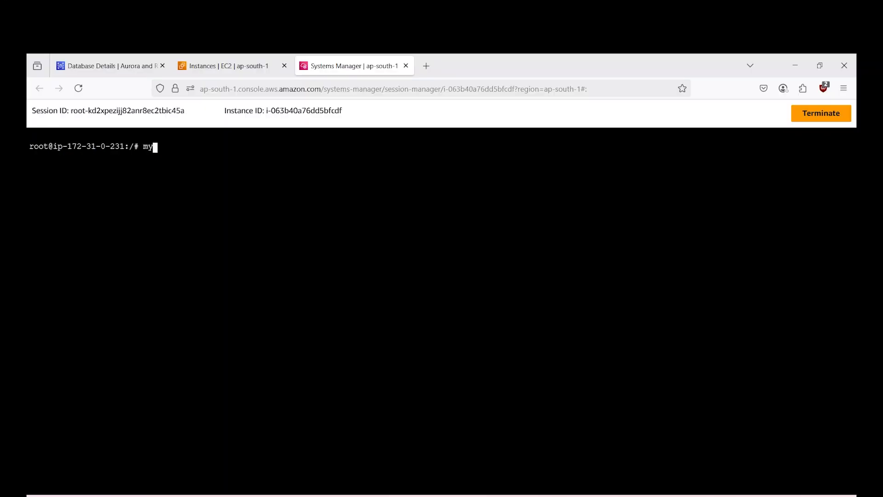
- Run mysql without any connection options to test the installed client
type("sql")
key("Return")
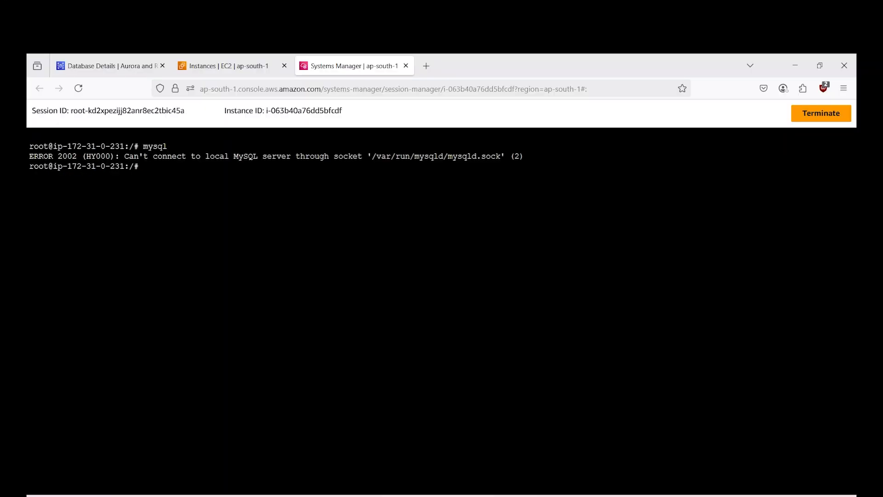
- Start a mysql command with the endpoint copied from the mysql-rds-demo details as host (-h) and port 3306 (-P)
type("mysql -h")
left_click(70, 66)
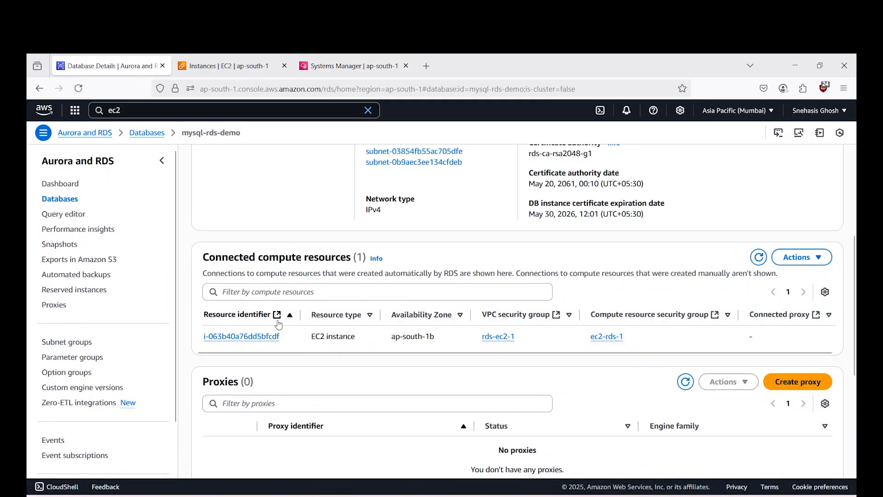
scroll(279, 324, "up", 5)
left_click(210, 279)
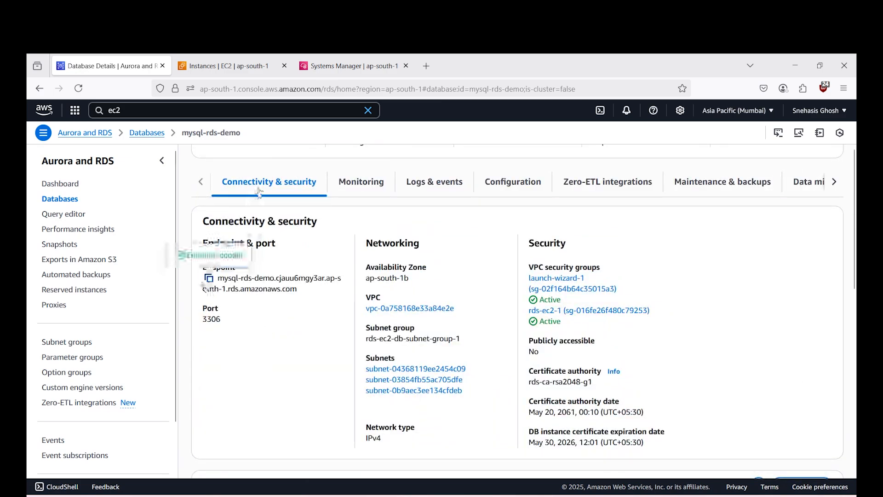
left_click(310, 67)
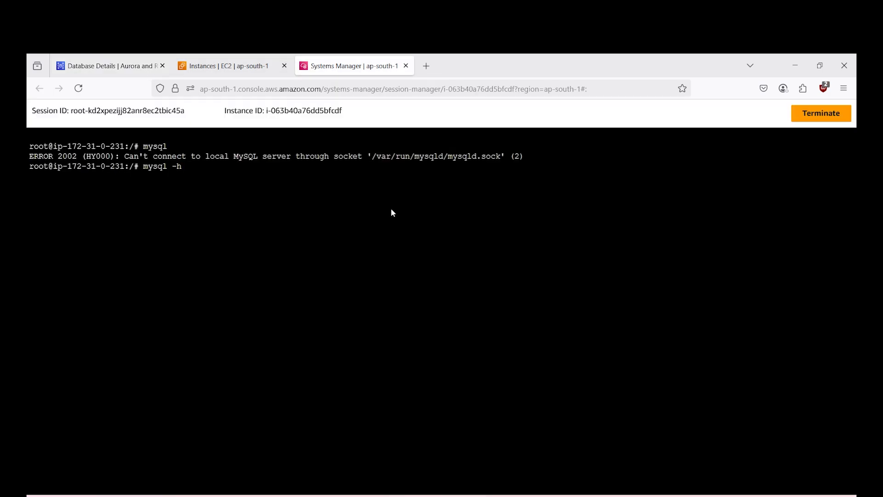
type("mysql-rds-demo.cjauu6mgy3ar.ap-south-1.rds.amazonaws.com")
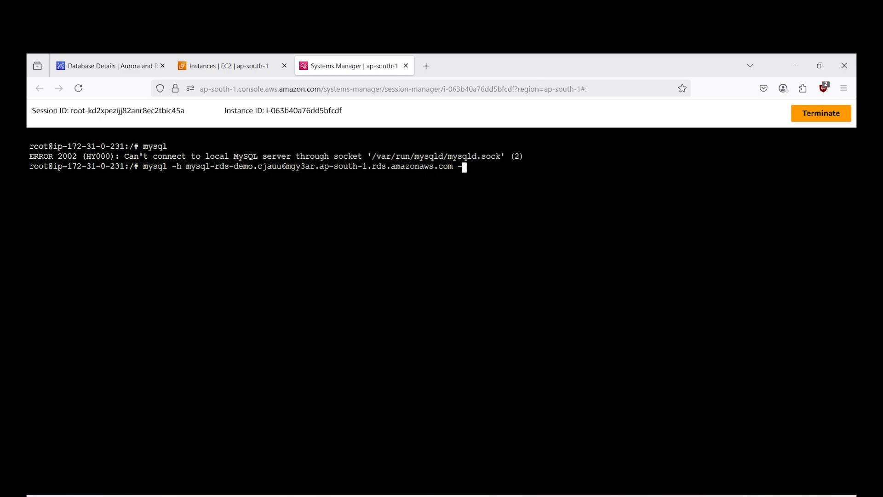
type("-P 3306")
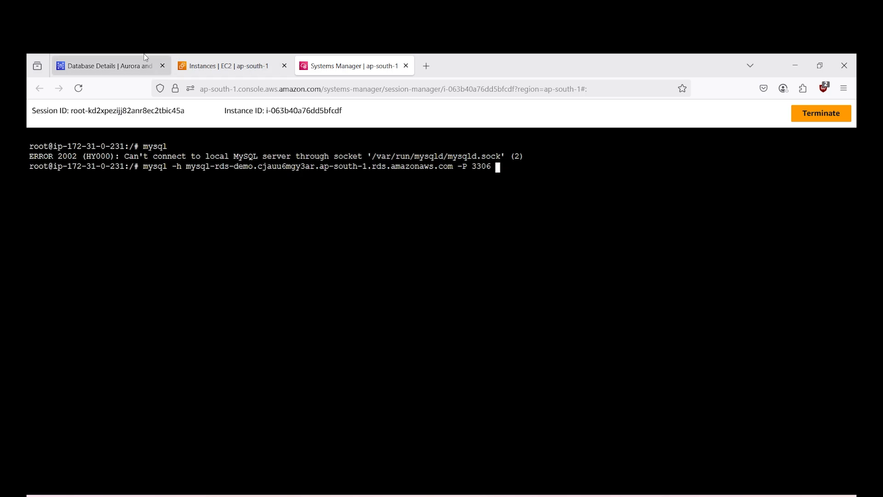
- Complete the mysql connection command with user admin and the password option (-u admin -p), and run it
left_click(115, 66)
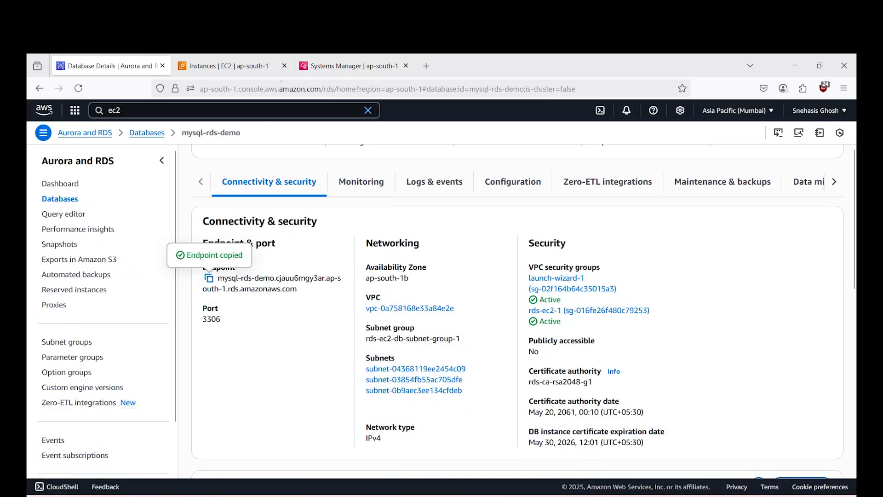
left_click(350, 65)
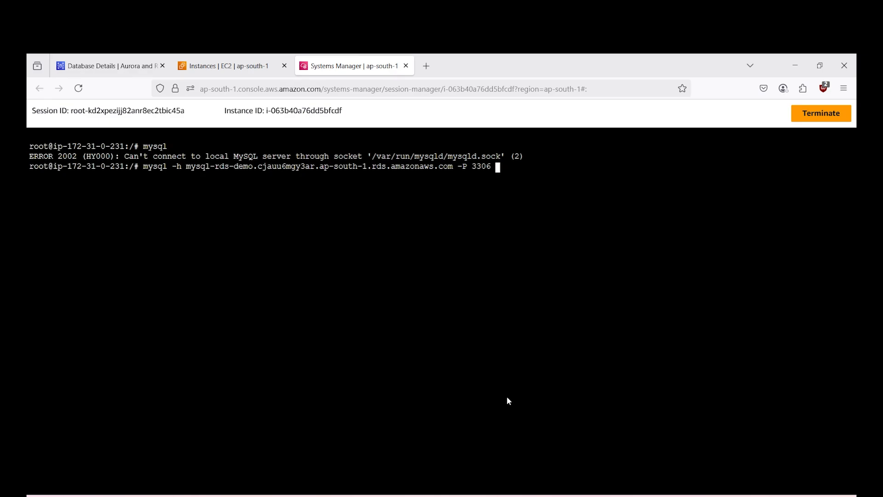
mouse_move(466, 496)
mouse_move(558, 455)
type("-u admin -p")
key("Return")
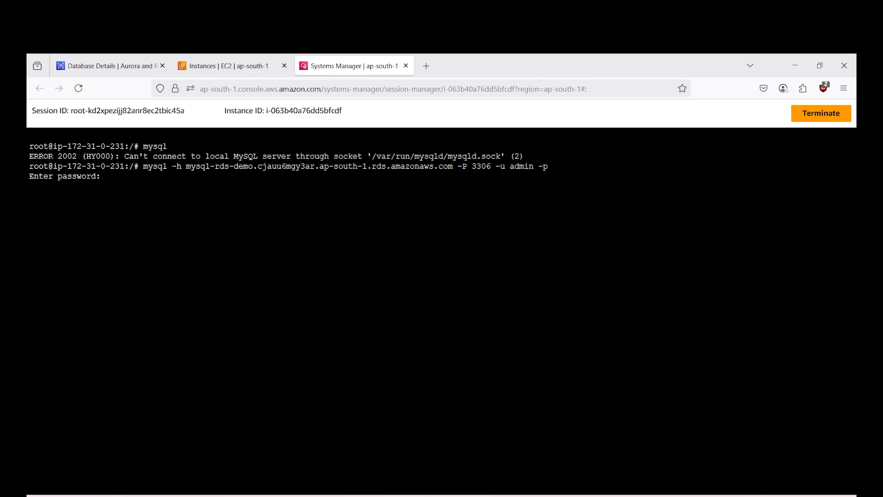
- Copy the master password from the Notepad document and enter it at the terminal's password prompt to log in to MySQL
key("alt+Tab")
double_click(146, 135)
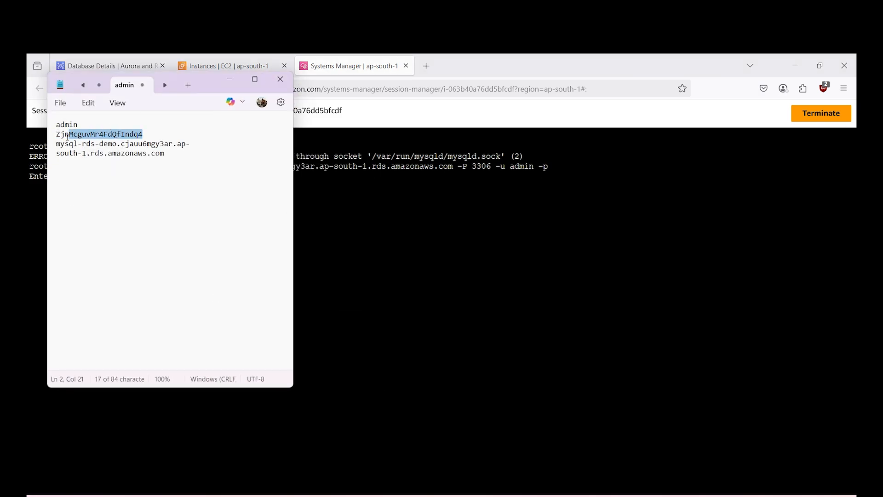
key("ctrl+c")
key("alt+Tab")
key("ctrl+v")
key("Return")
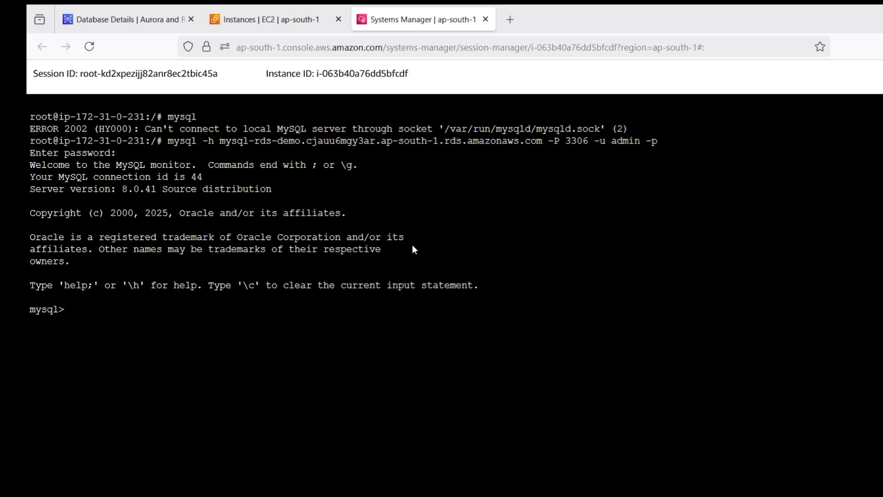
- Try to list the tables with show tables; without selecting a database
type("show tables")
key("Return")
type(";")
key("Return")
- List the databases on the MySQL server with show databases;
type("show")
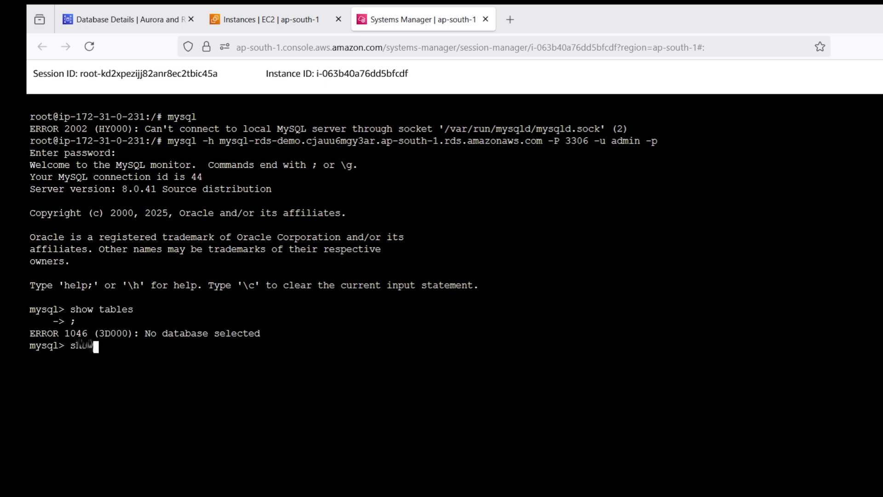
type(" databas")
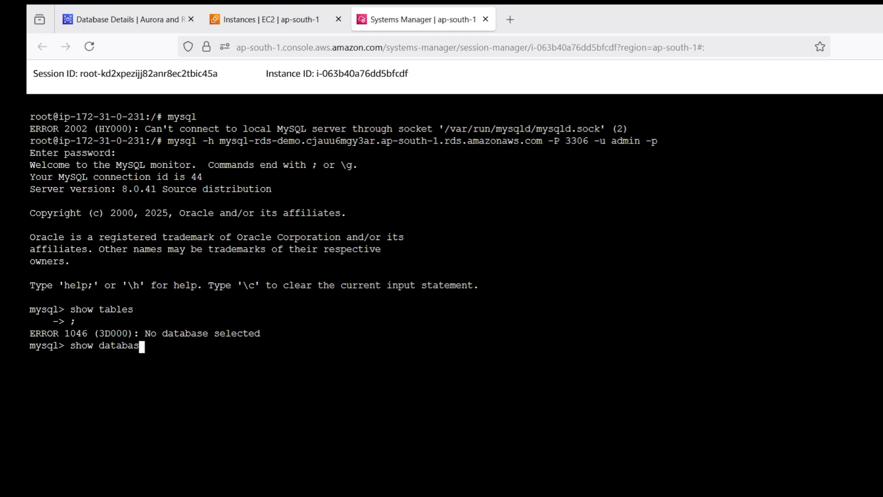
type("es;")
key("Return")
- Switch to the mysql database with use mysql ; and list its tables
type("use ")
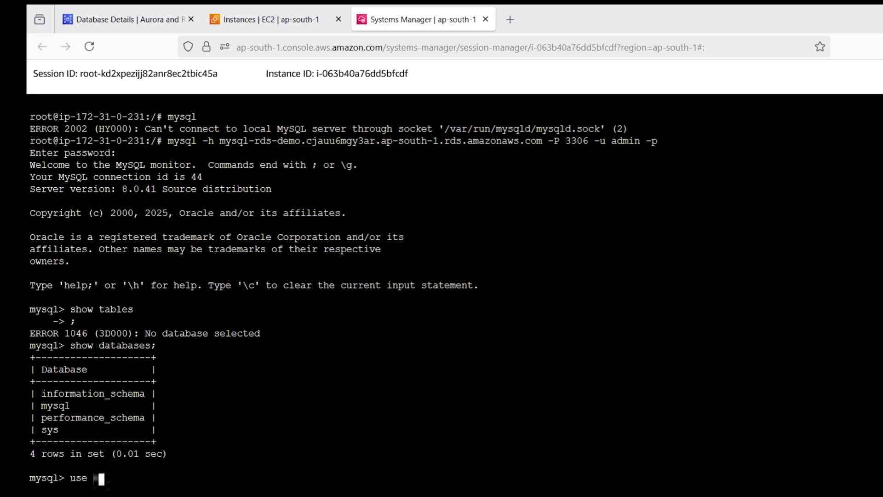
type("mysql ;")
key("Return")
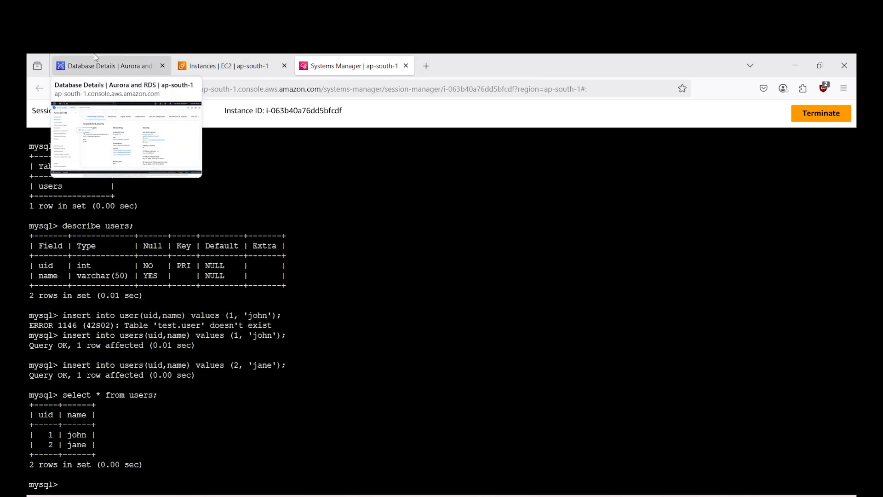
- Examine the maintenance, backup and snapshot settings of mysql-rds-demo in the RDS console
left_click(95, 57)
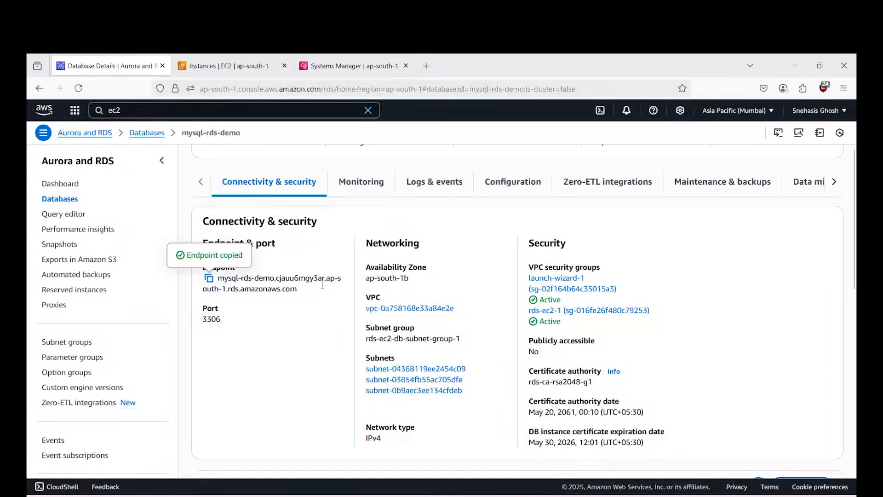
left_click(749, 181)
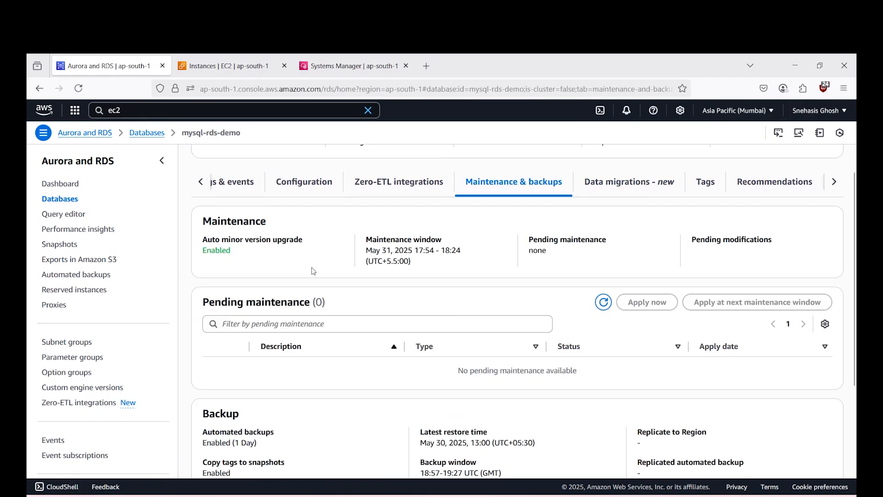
scroll(345, 325, "down", 2)
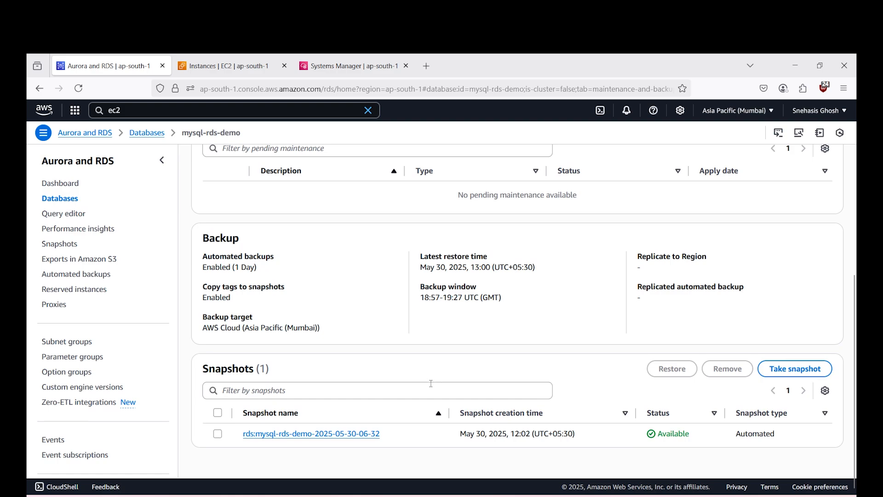
scroll(431, 383, "up", 7)
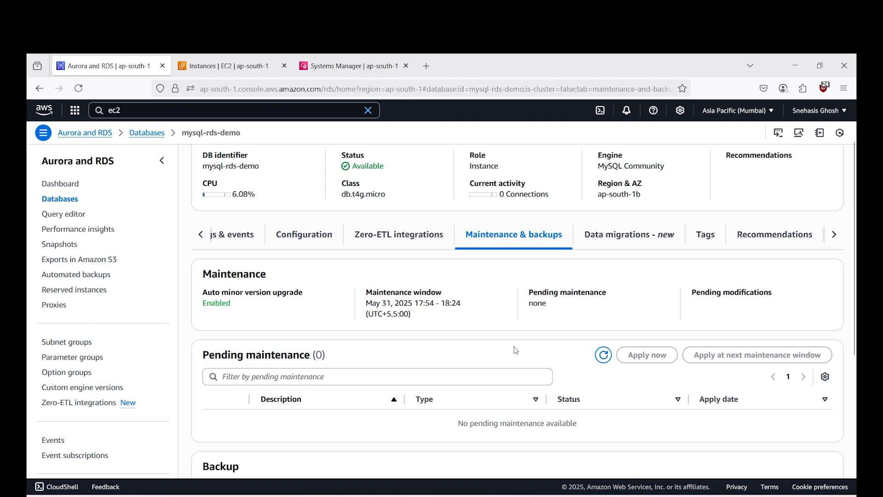
scroll(515, 351, "down", 5)
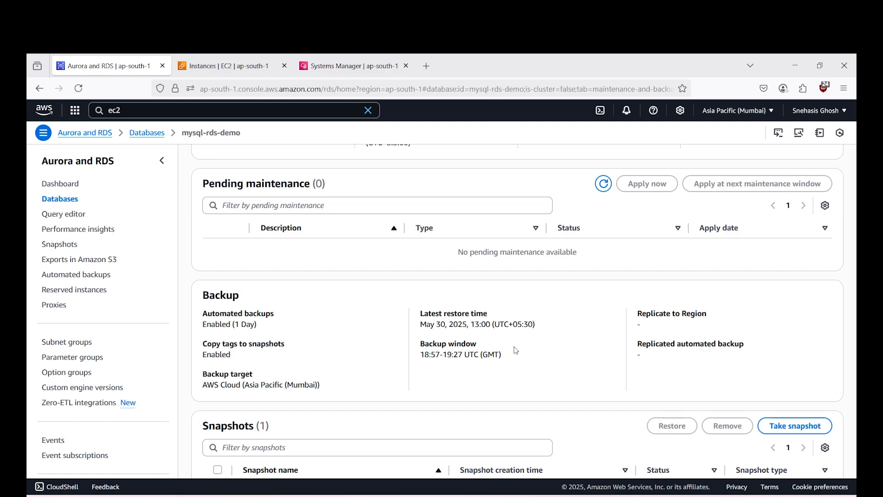
- Review the backup window and the list of existing snapshots for mysql-rds-demo
scroll(516, 350, "down", 2)
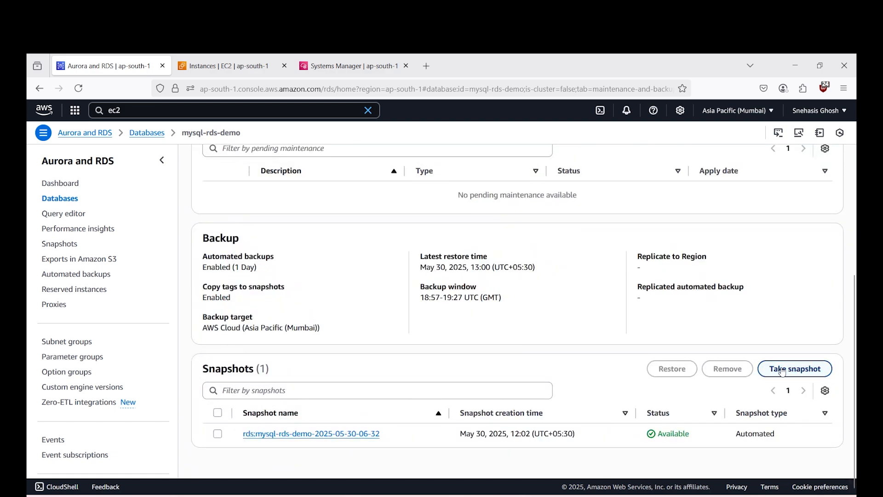
scroll(410, 378, "up", 7)
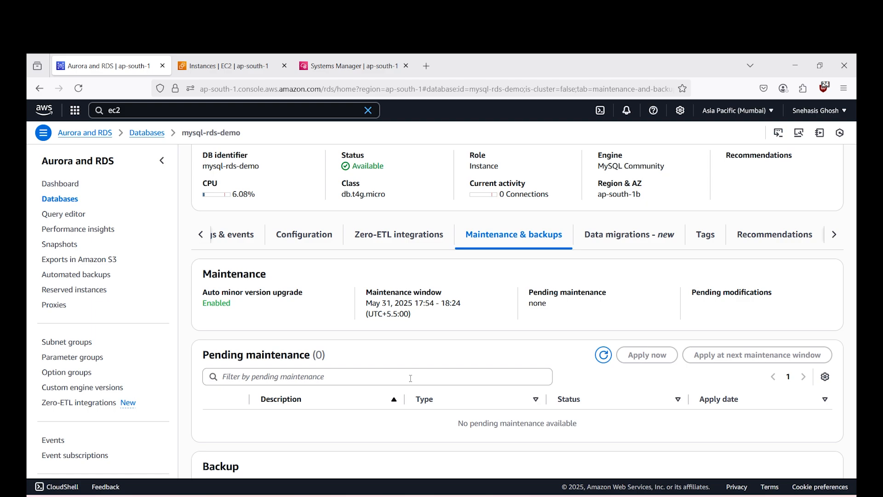
scroll(738, 344, "up", 2)
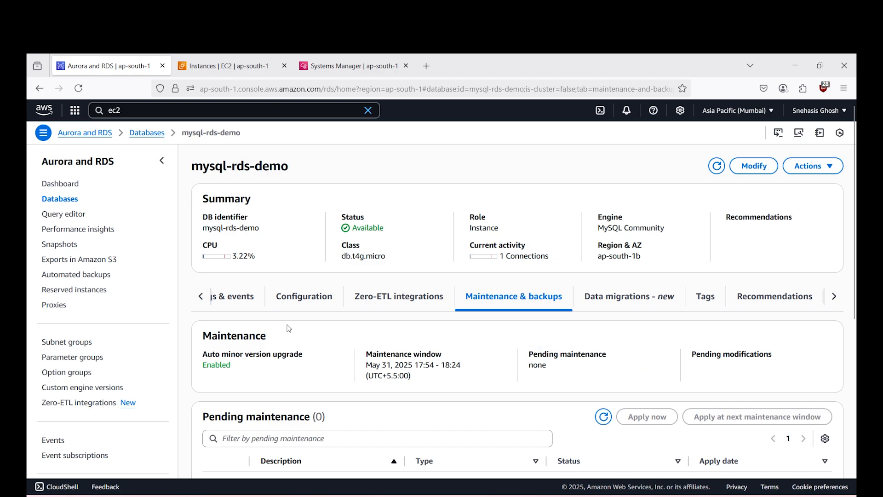
- Examine the connectivity and security details of mysql-rds-demo, including its endpoint, networking and security groups
left_click(201, 296)
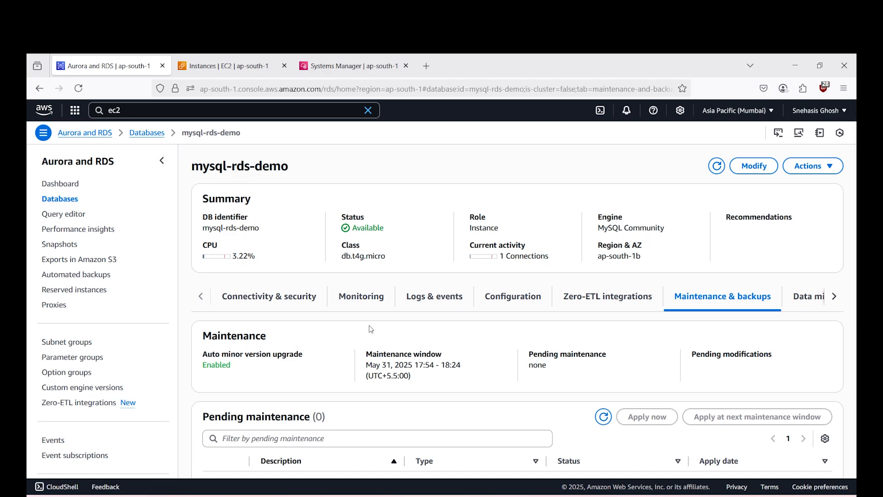
left_click(285, 296)
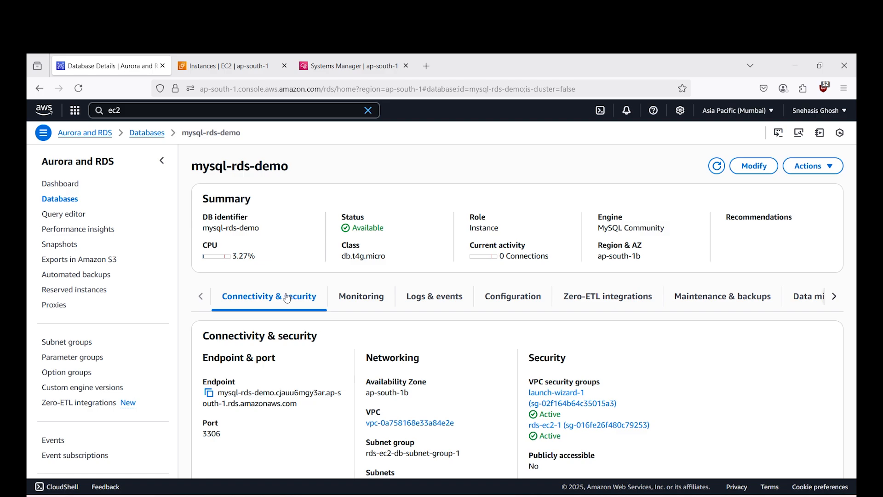
scroll(543, 418, "down", 2)
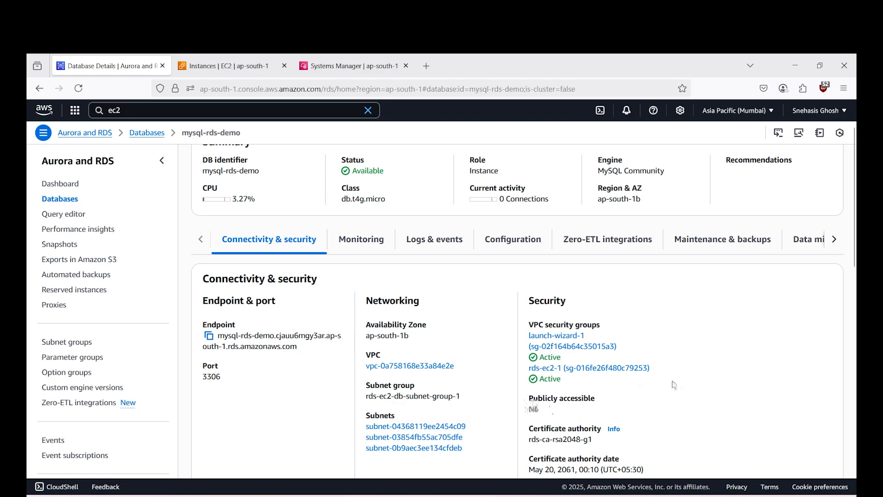
scroll(672, 384, "up", 2)
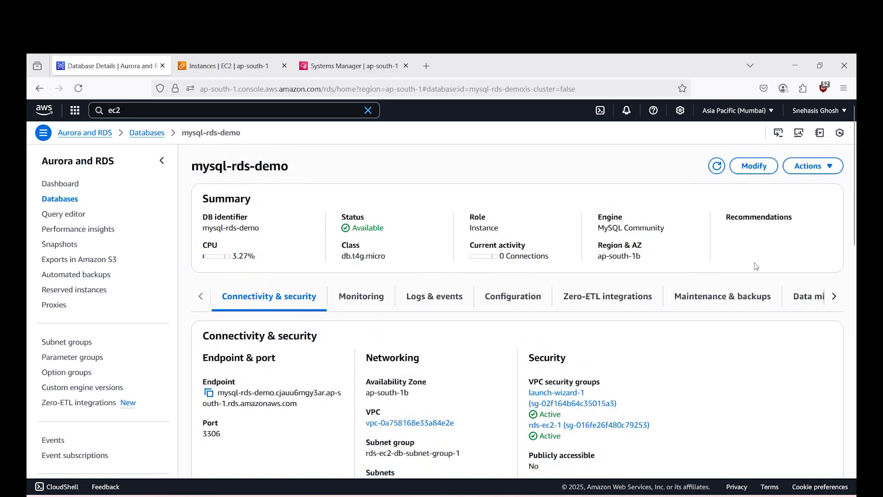
- Open mysql-rds-demo for modification and examine its master password and instance class options
left_click(769, 165)
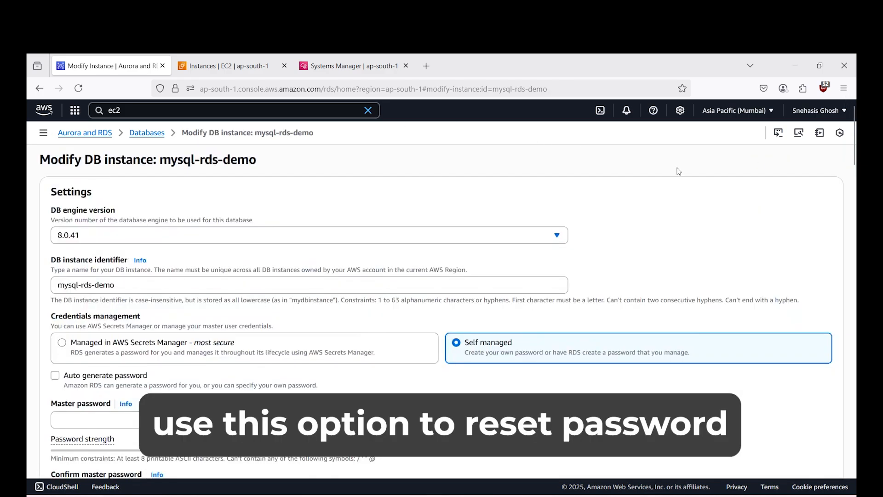
scroll(400, 281, "down", 3)
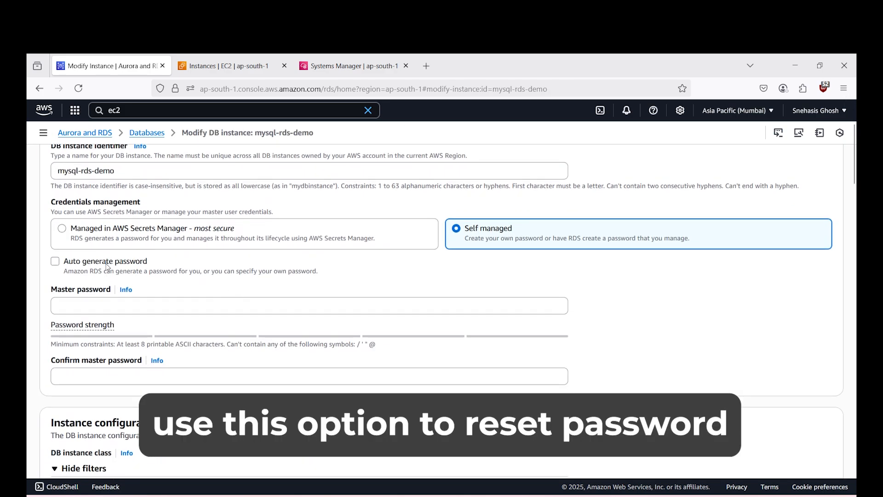
left_click(106, 263)
left_click(107, 266)
scroll(207, 309, "down", 2)
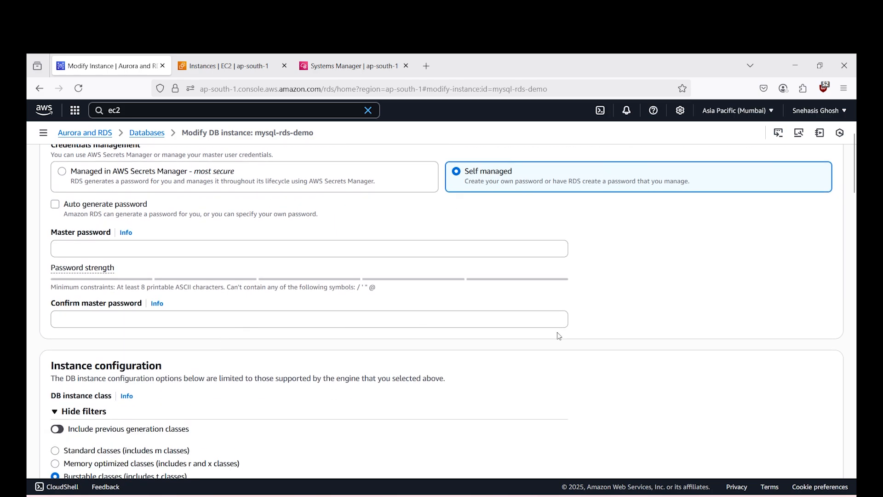
scroll(570, 337, "down", 2)
scroll(586, 329, "down", 2)
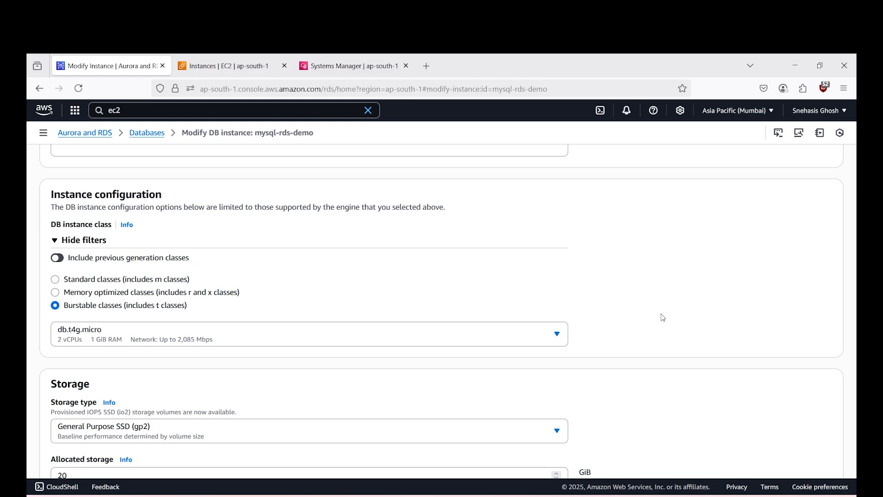
- Try the Multi-AZ option to create a standby instance for mysql-rds-demo, and discard the modifications
scroll(352, 266, "down", 6)
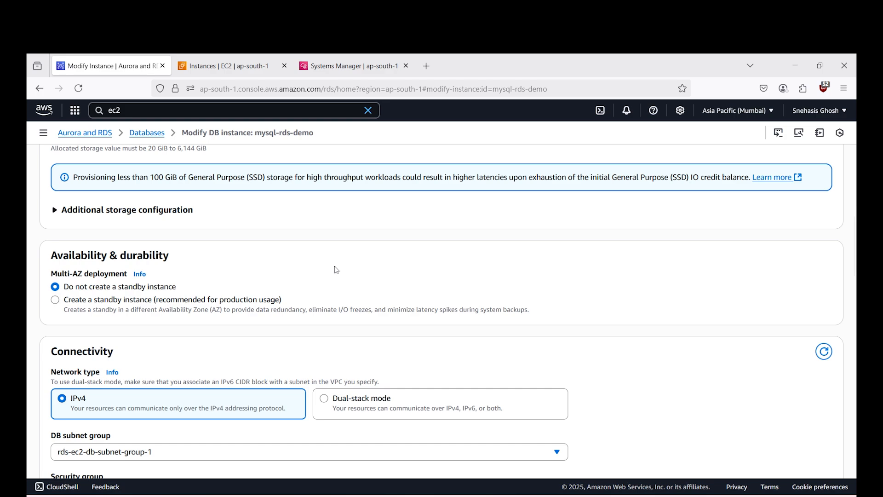
left_click(247, 300)
scroll(403, 297, "down", 2)
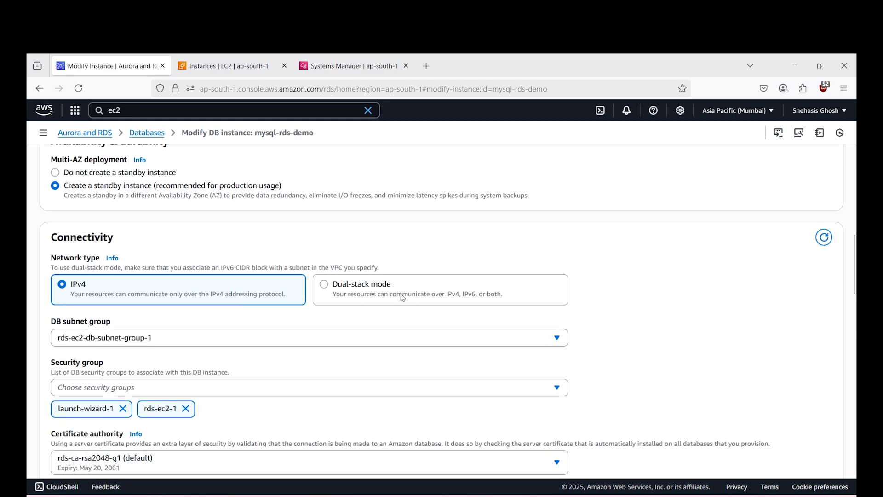
scroll(409, 295, "down", 15)
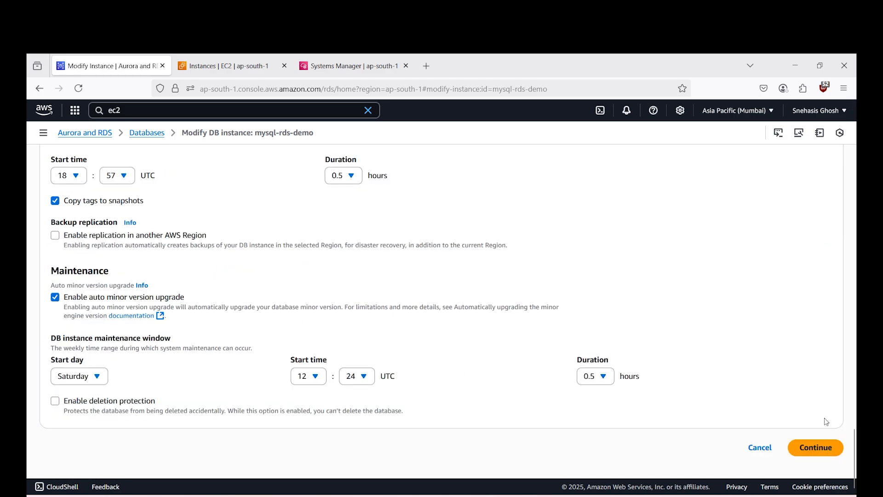
left_click(769, 448)
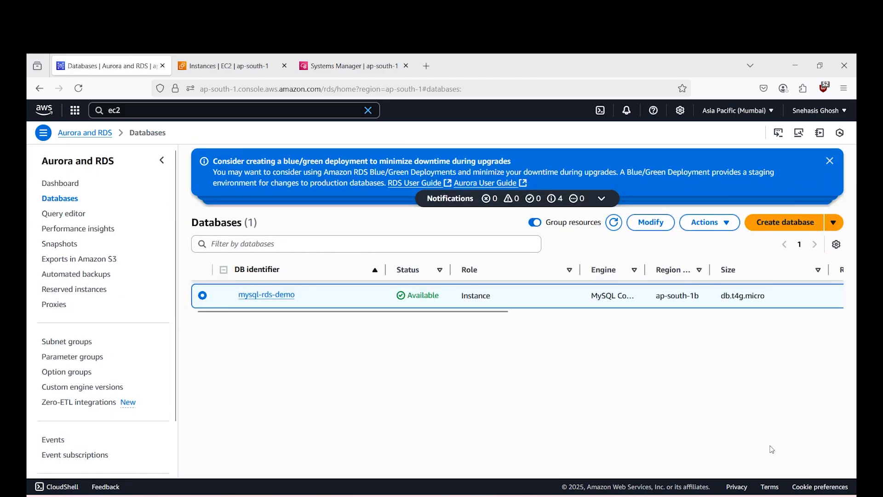
- Delete the mysql-rds-demo instance with final snapshot mysql-rds-demo-snapshot and retained automated backups, confirming with "delete me"
left_click(728, 223)
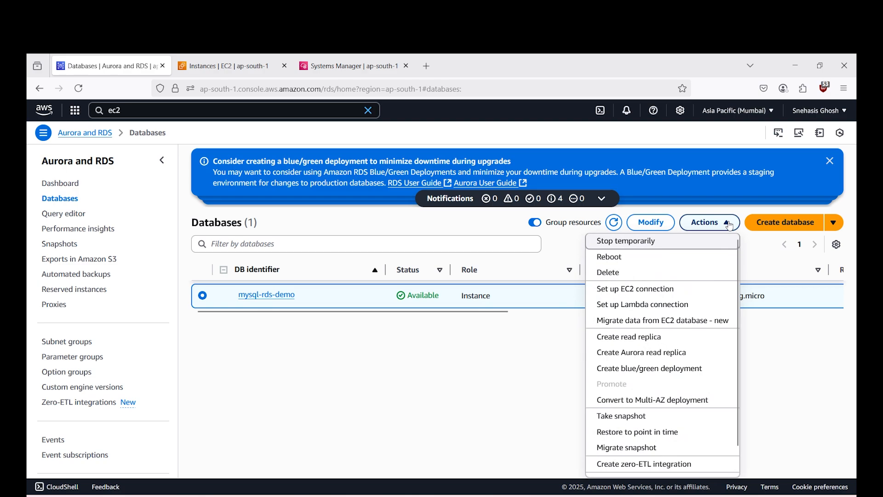
left_click(728, 224)
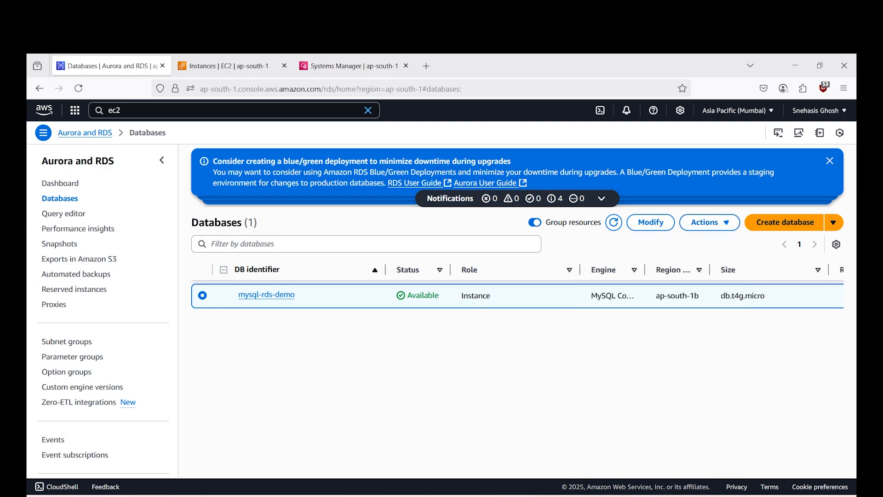
left_click(709, 225)
scroll(662, 322, "down", 2)
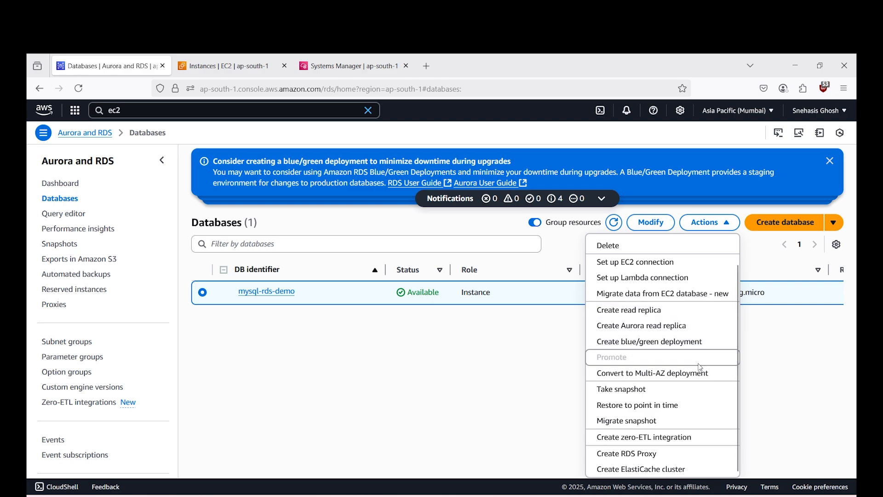
left_click(639, 246)
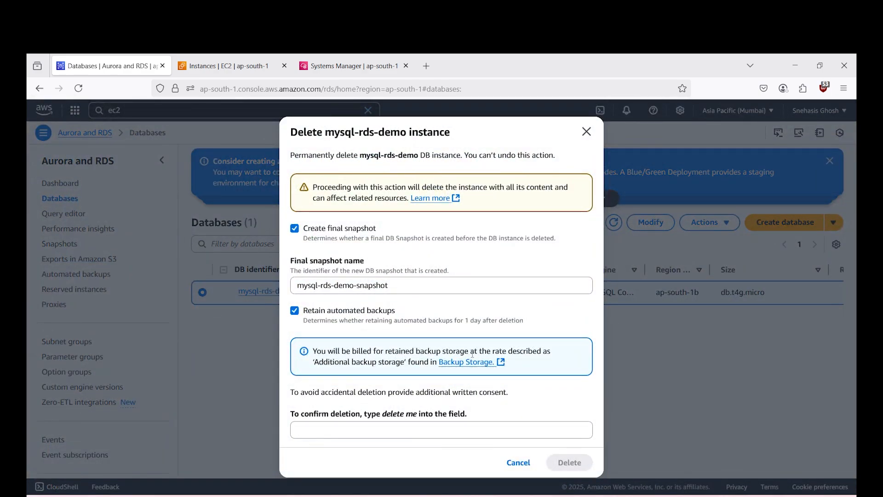
left_click(345, 430)
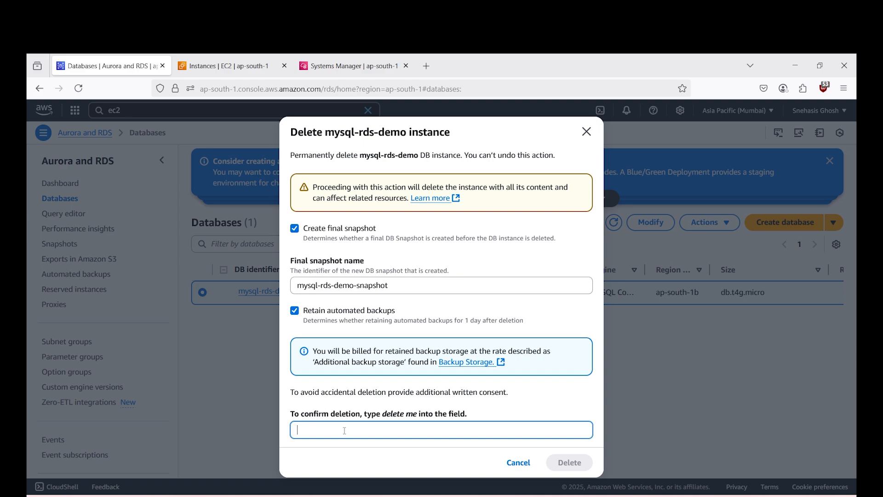
type("delete me")
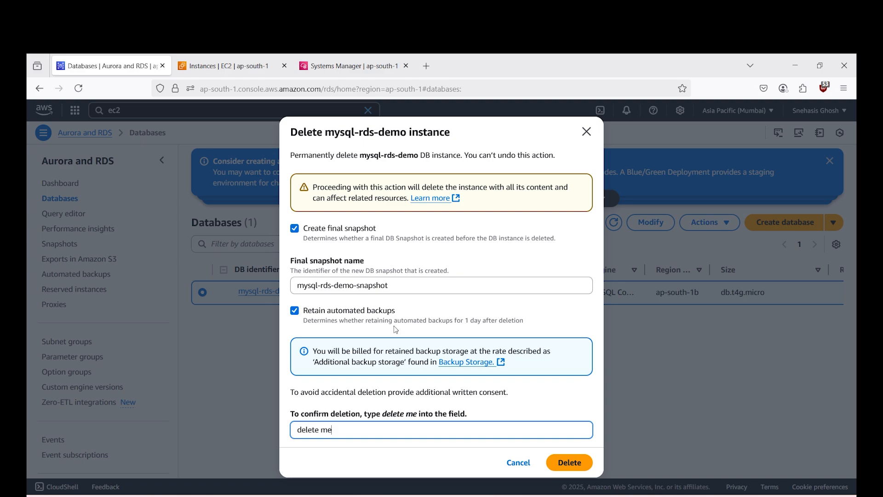
left_click(570, 462)
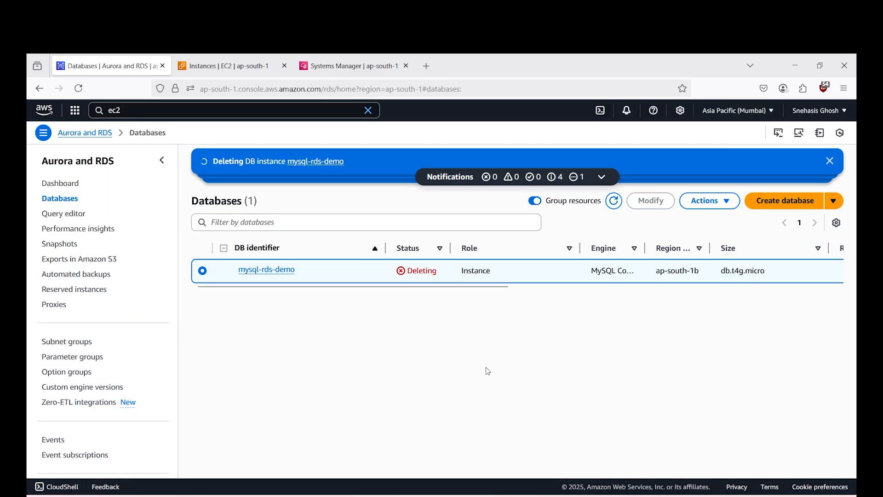
- Terminate the EC2 instance test-rds and return to the RDS databases list
left_click(238, 68)
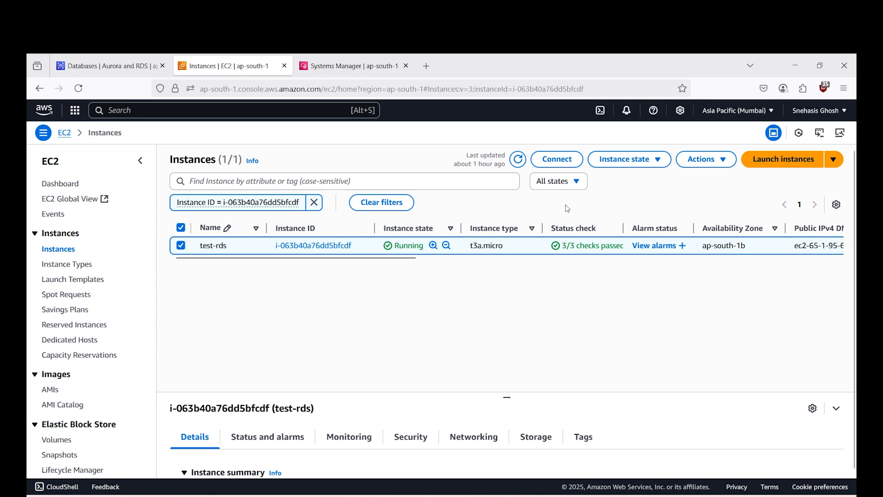
left_click(669, 159)
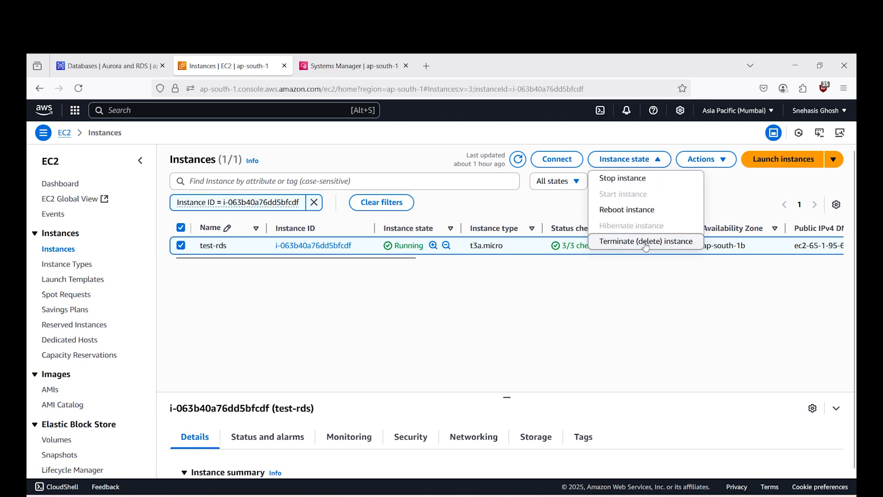
left_click(644, 240)
left_click(680, 395)
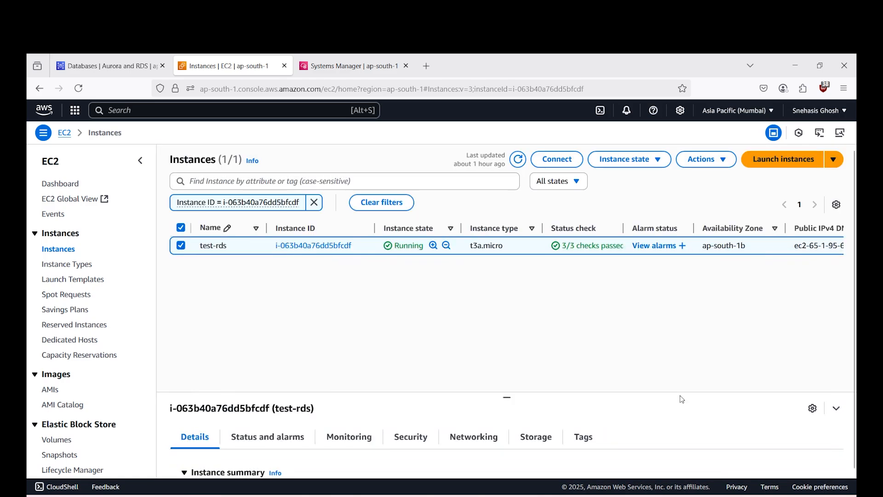
key("ctrl+Page_Up")
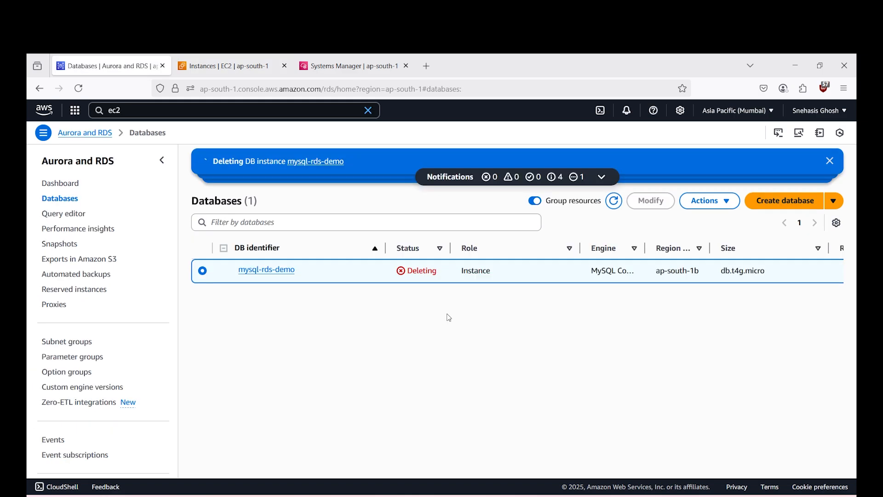